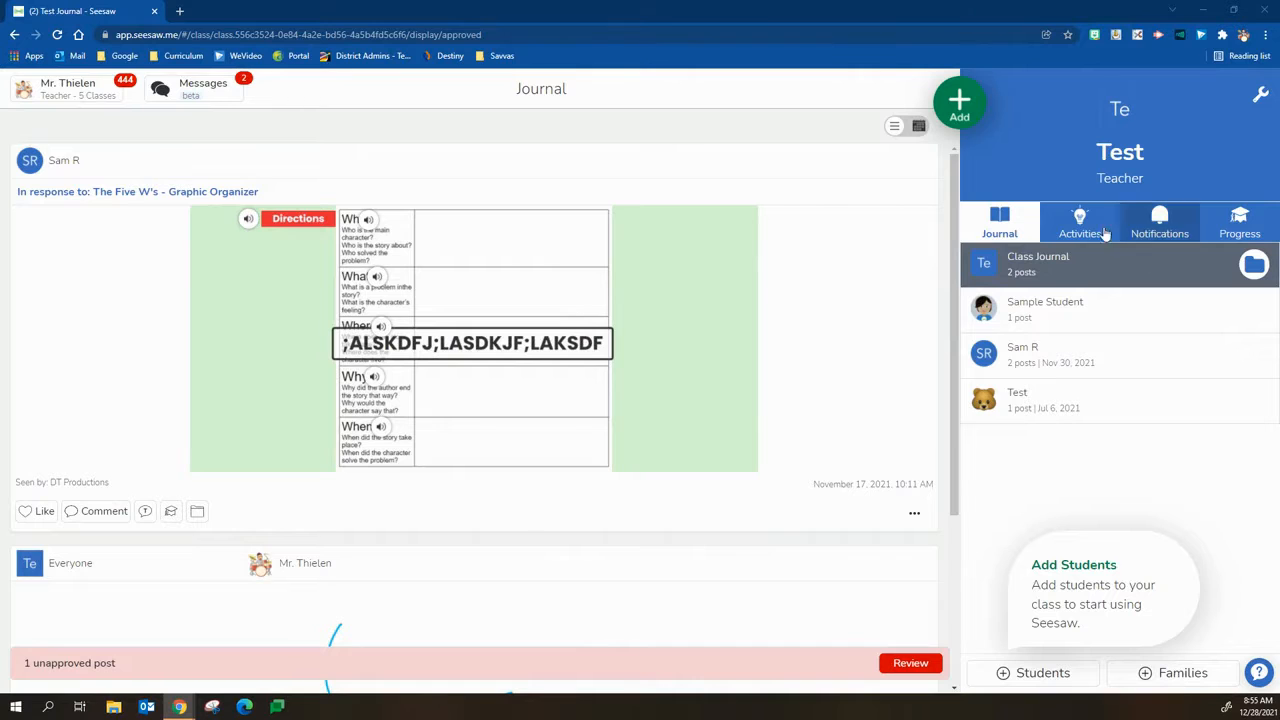
- Go to the Test class's activities and open the activity library
click(1080, 225)
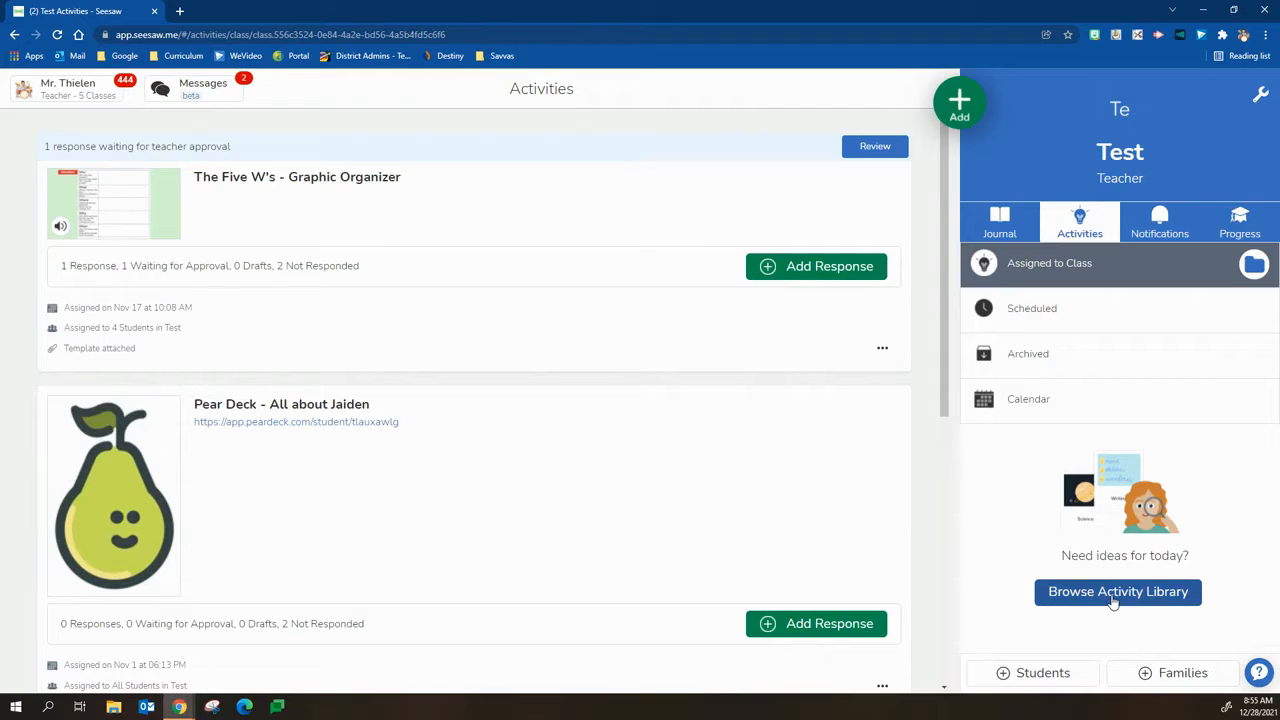
click(962, 117)
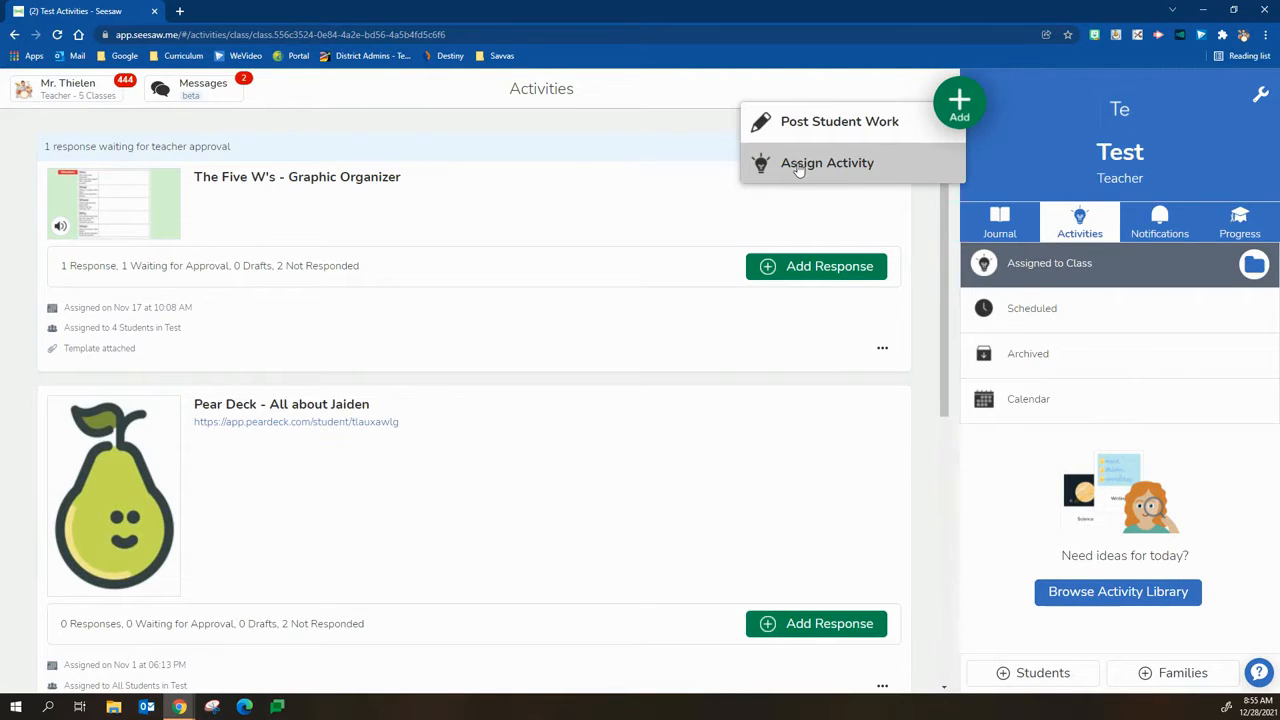
click(1103, 602)
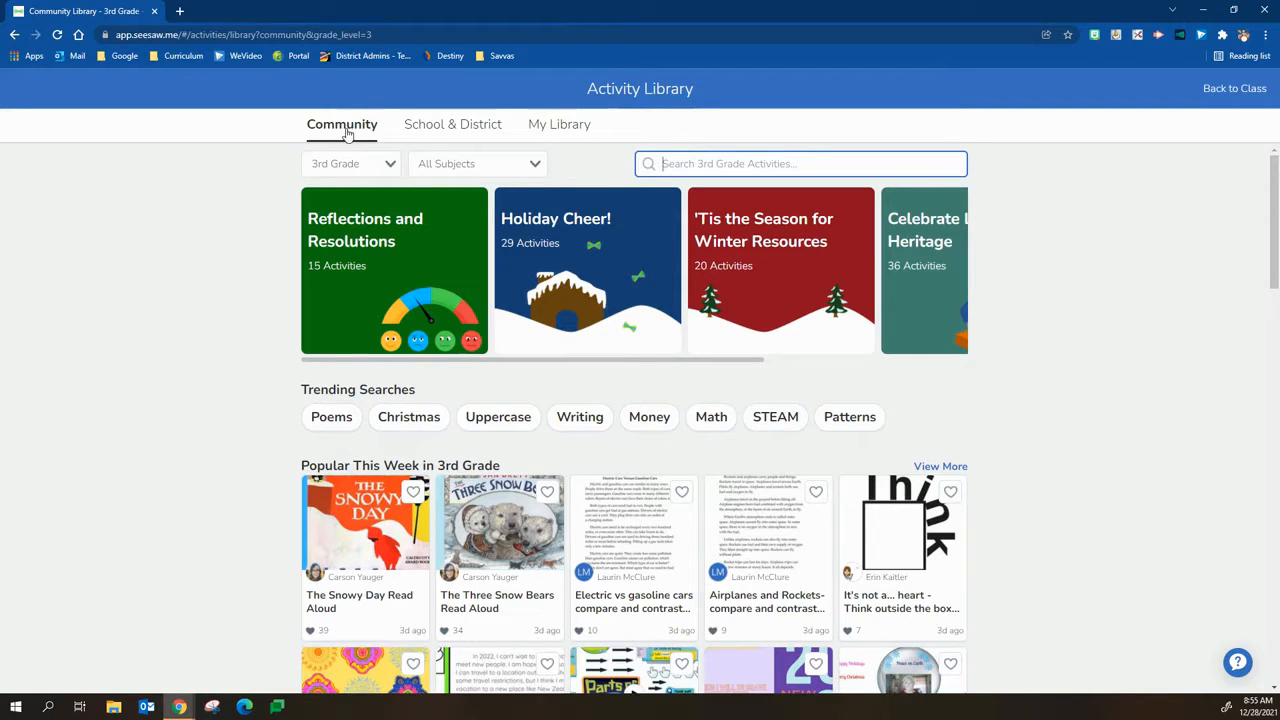
- Examine the community library's grade and subject filters and the activities shared by the school and district
click(356, 165)
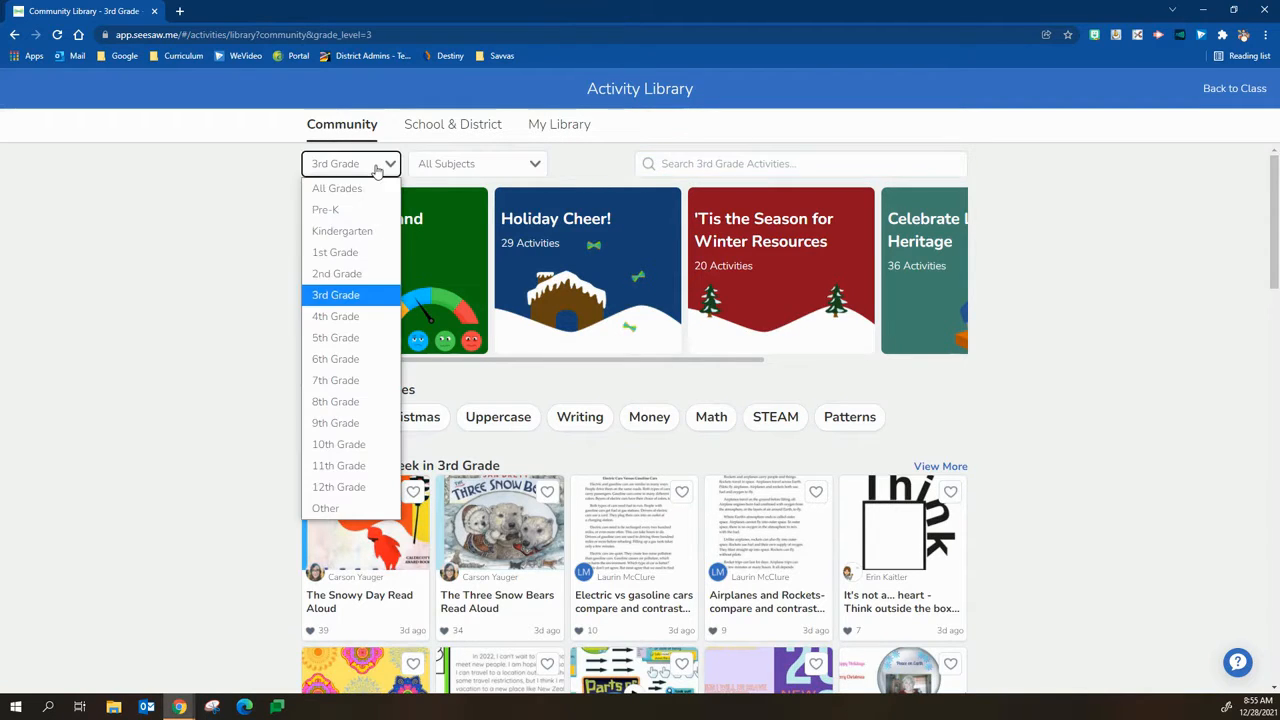
click(500, 171)
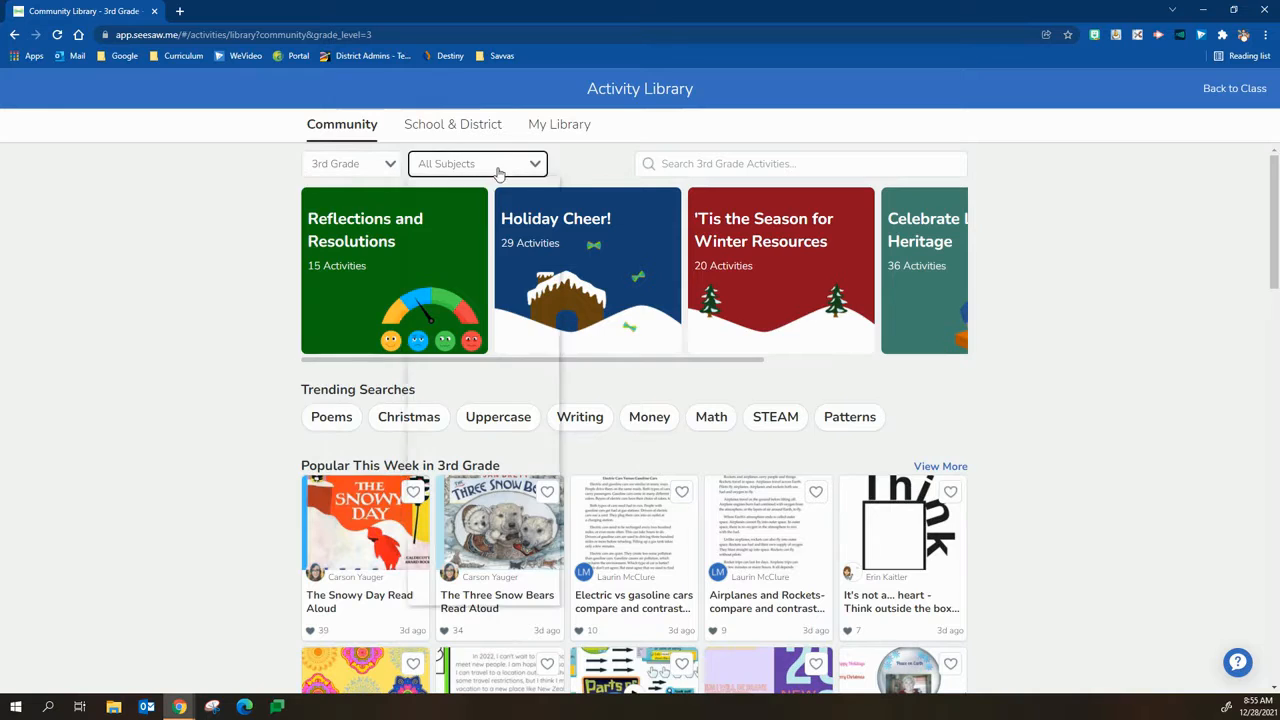
click(445, 121)
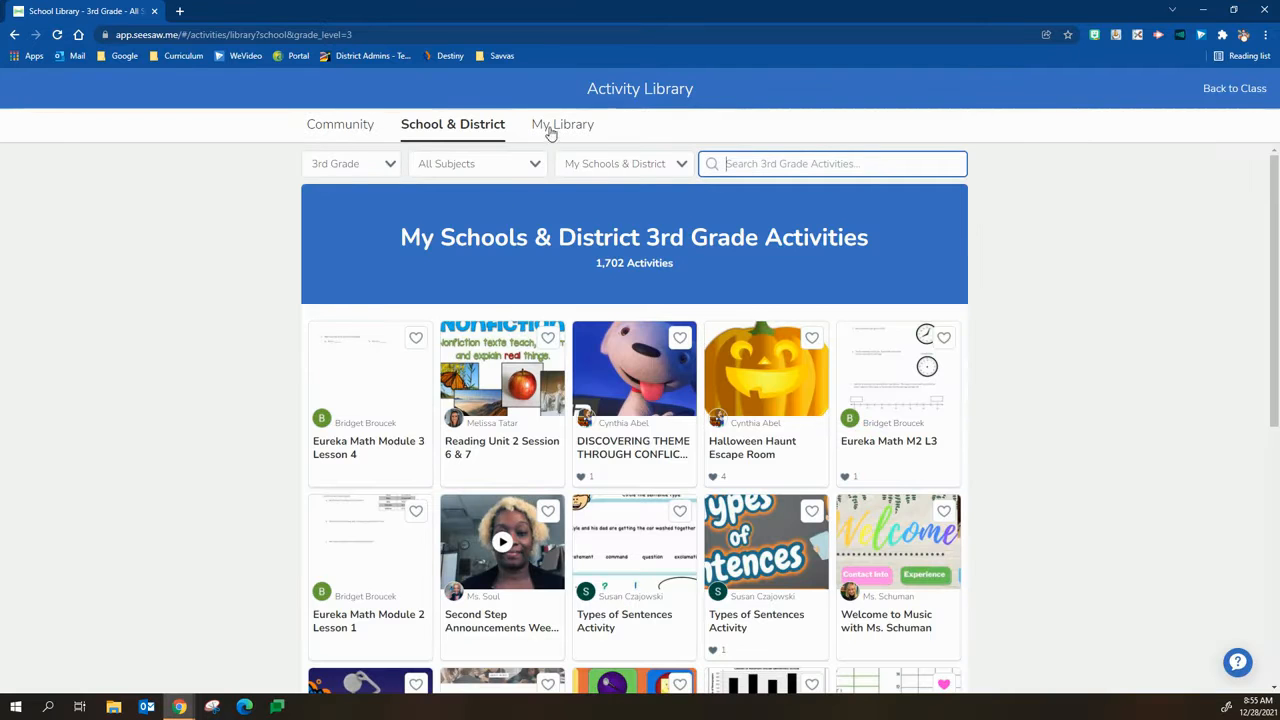
- Create a new activity in My Library and name it "Response to Reading"
click(549, 133)
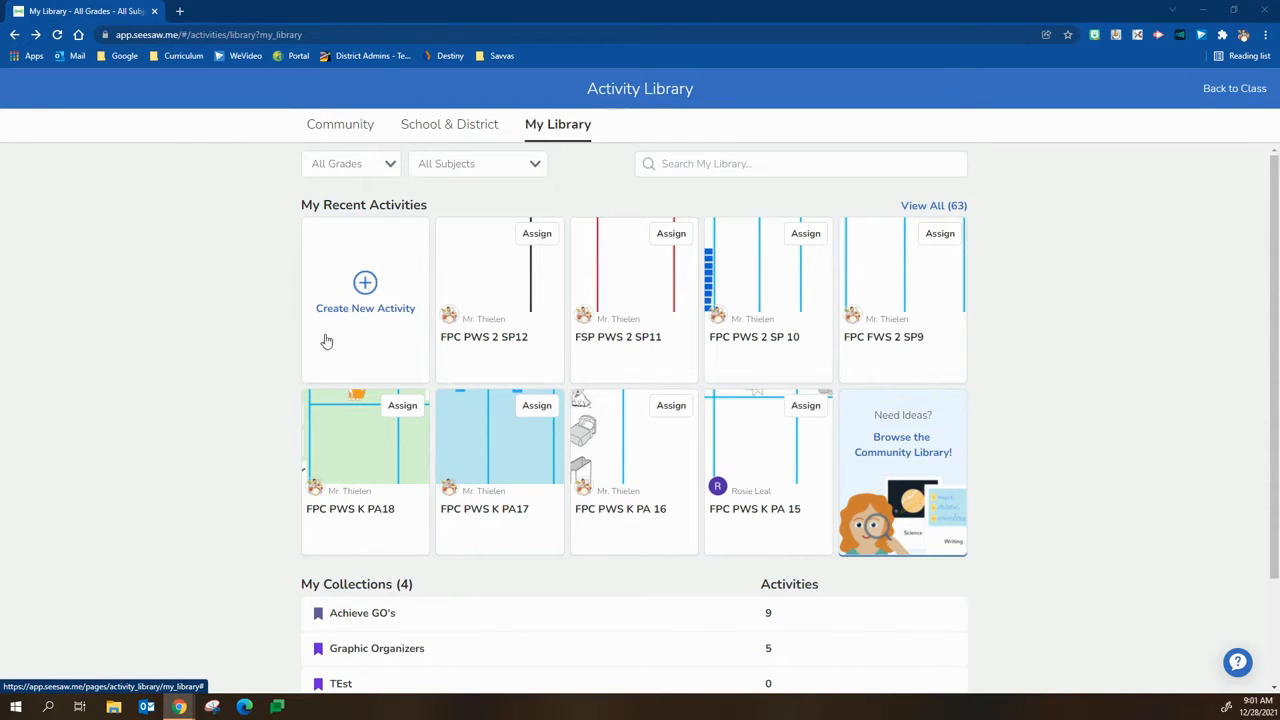
click(366, 288)
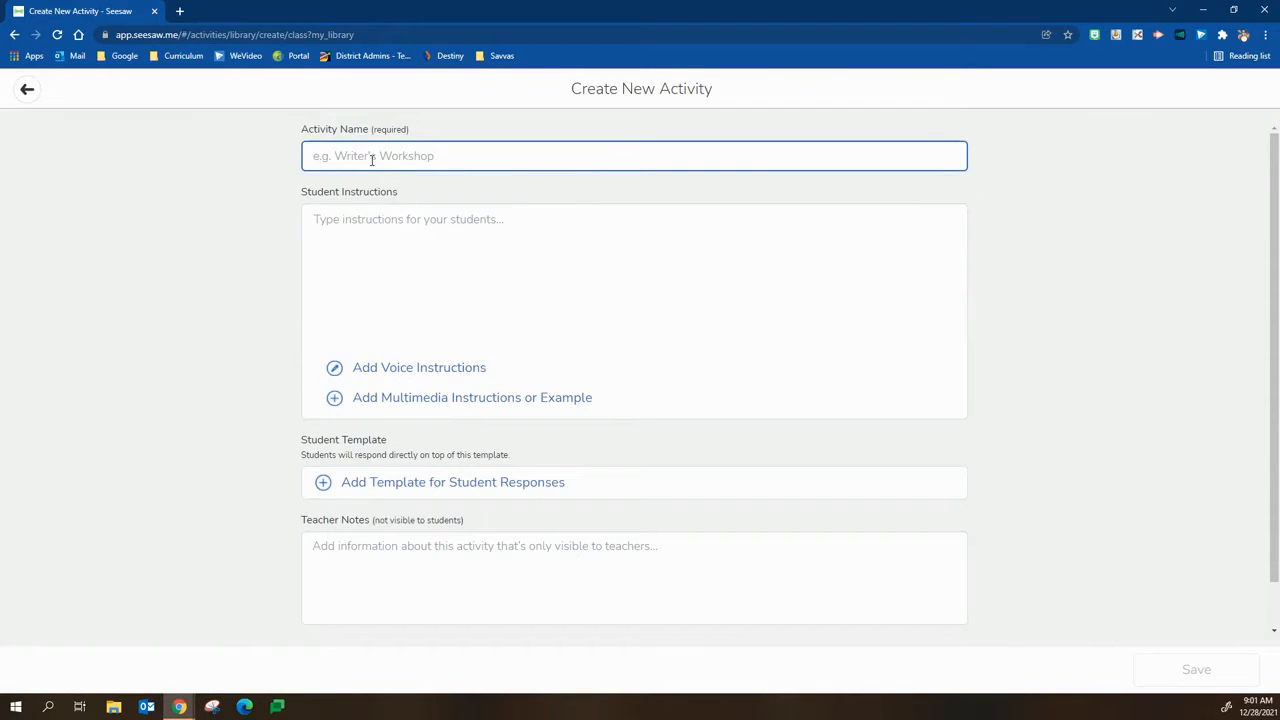
text(Test)
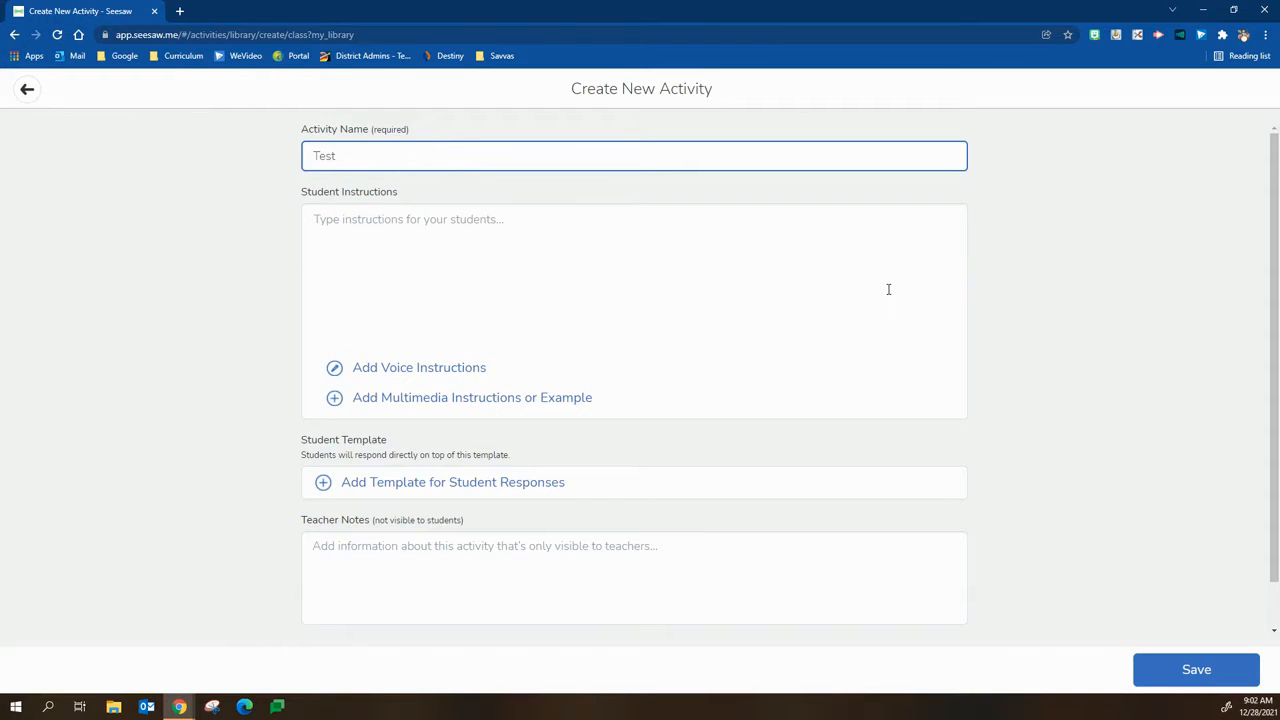
key(BackSpace)
key(BackSpace)
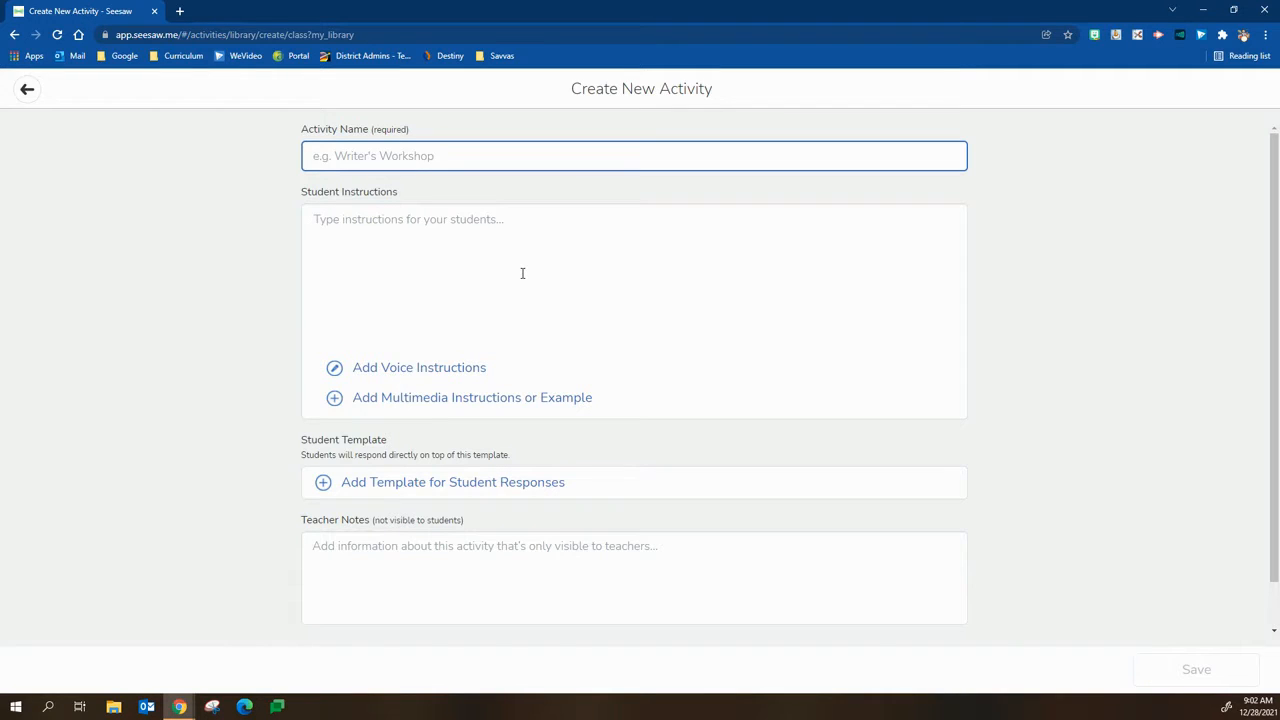
text(Response to Reading)
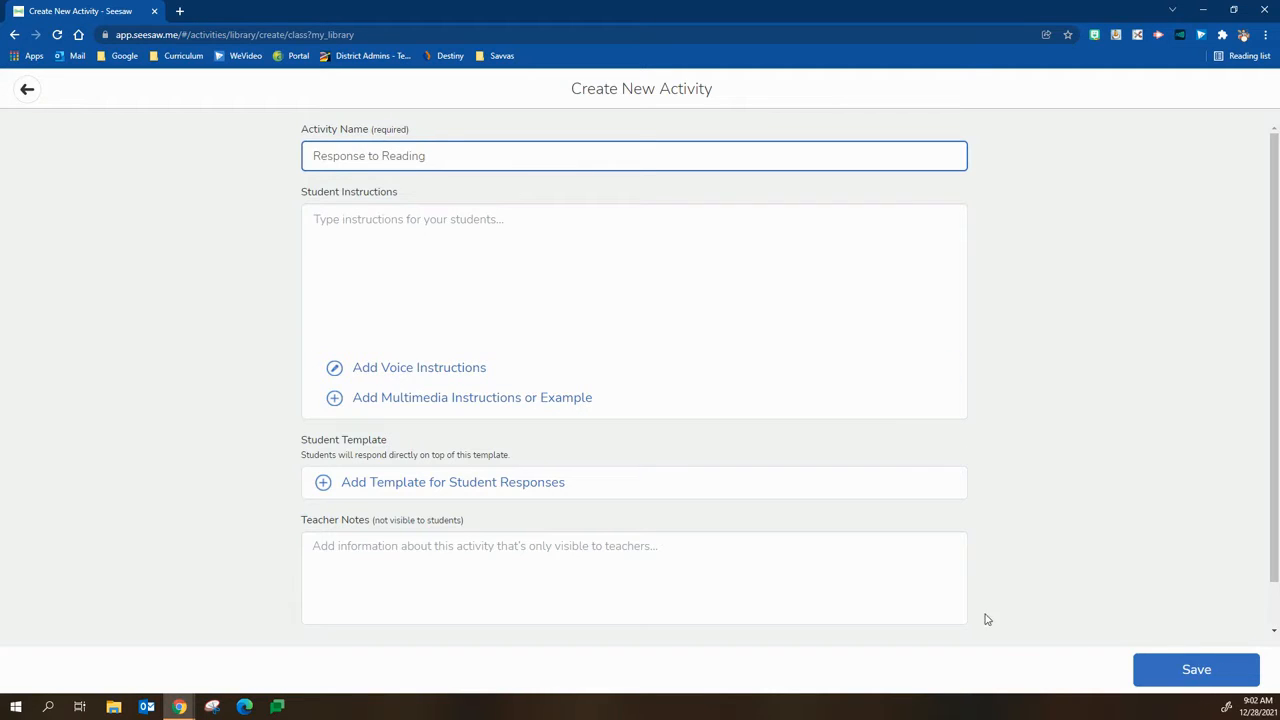
- Add a template for student responses to the activity, using a blank drawing canvas
click(331, 490)
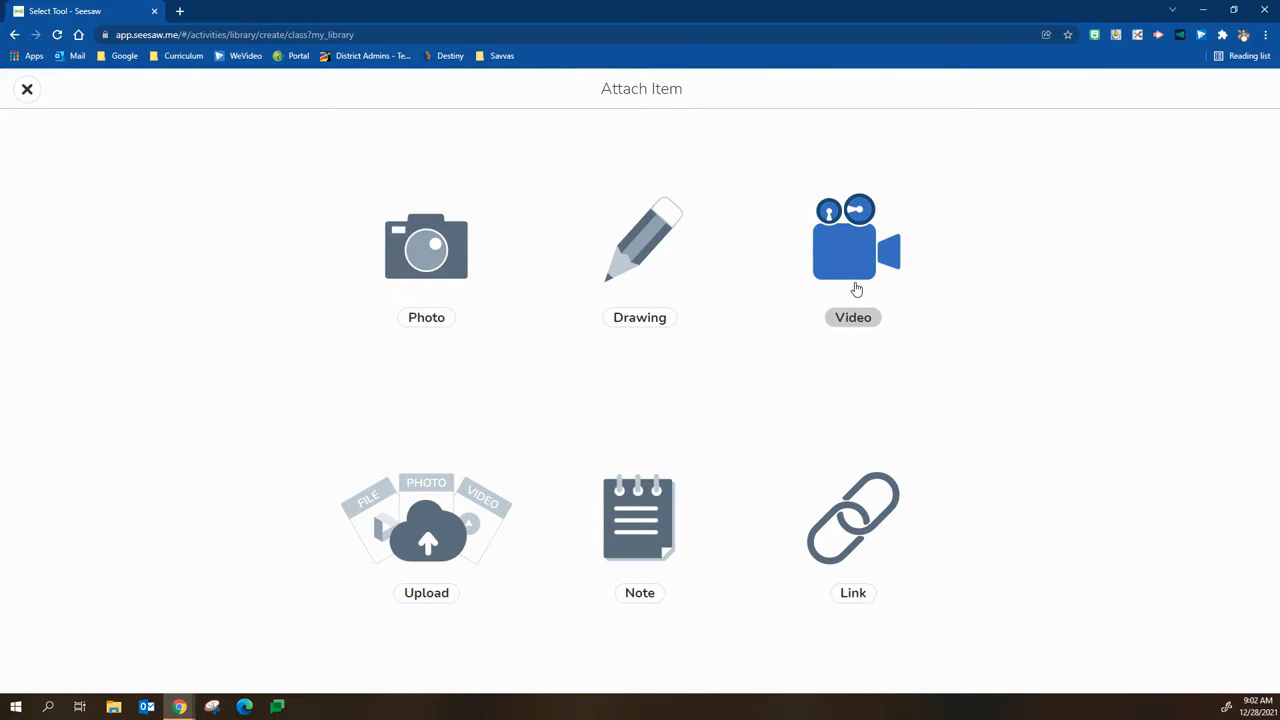
click(30, 96)
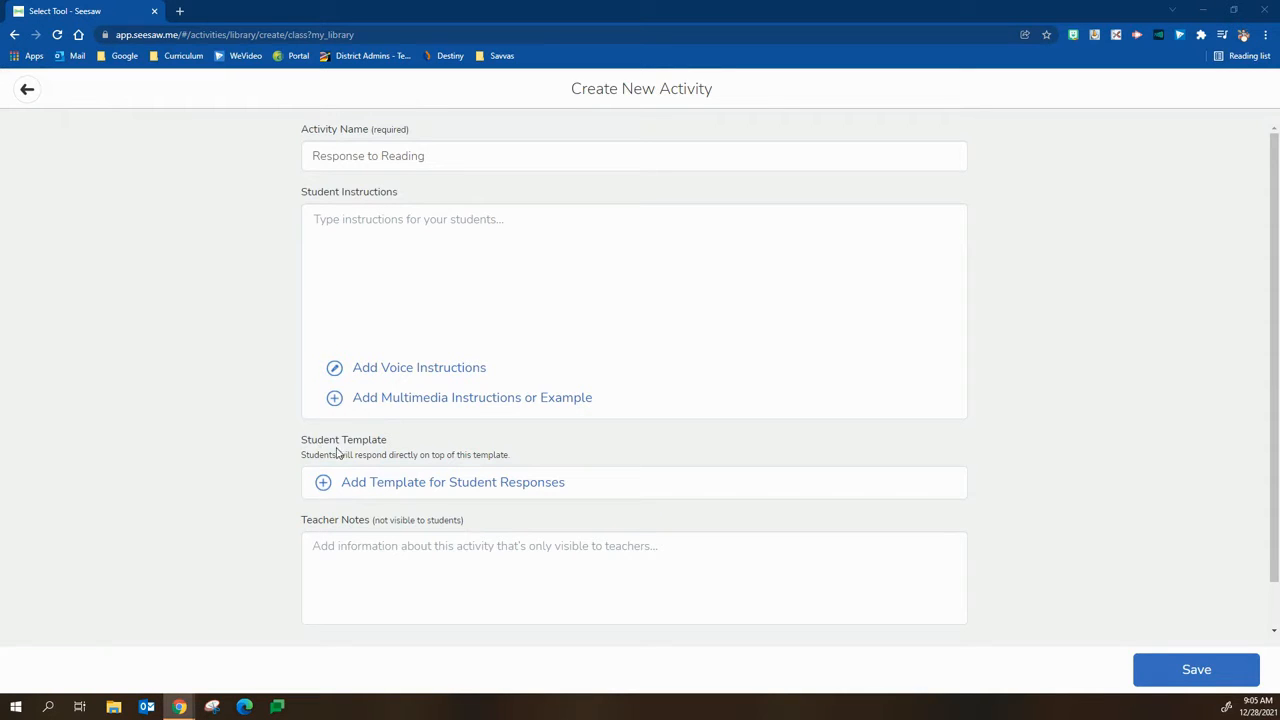
click(365, 490)
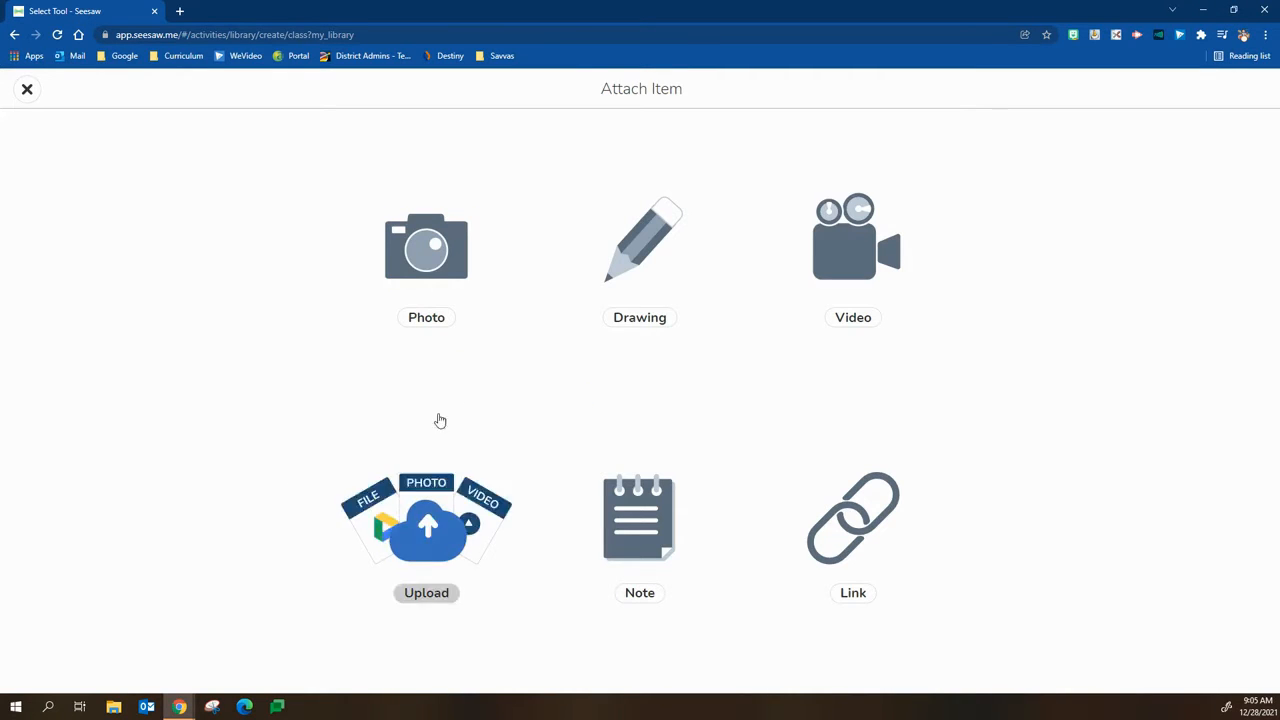
click(643, 246)
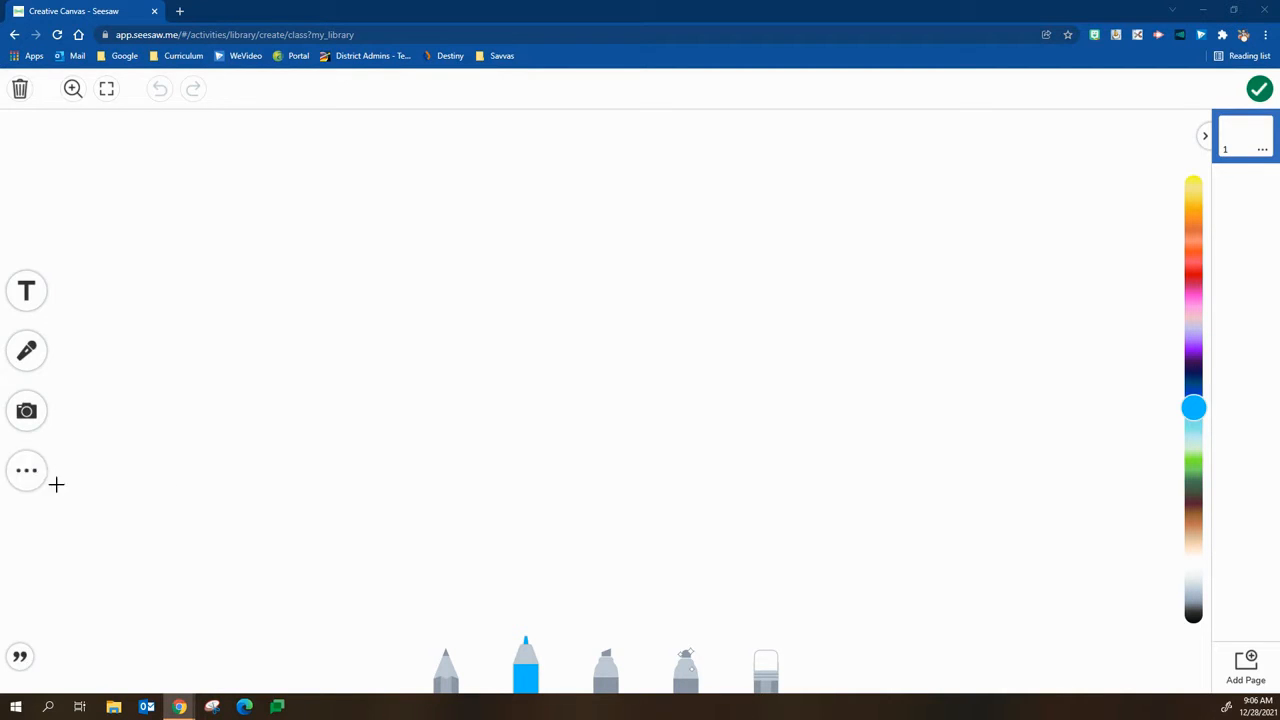
- Look through the shapes available for the template canvas, including the math symbols
click(27, 471)
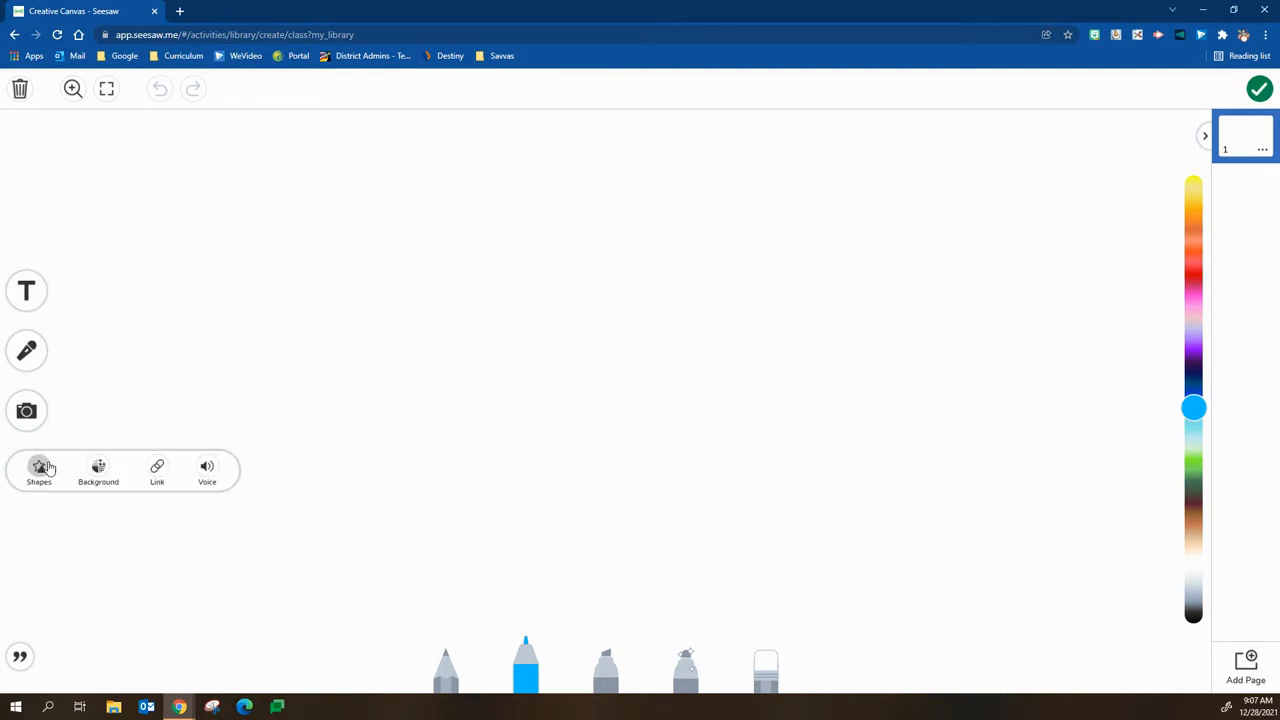
click(40, 470)
scroll(254, 500, down, 1)
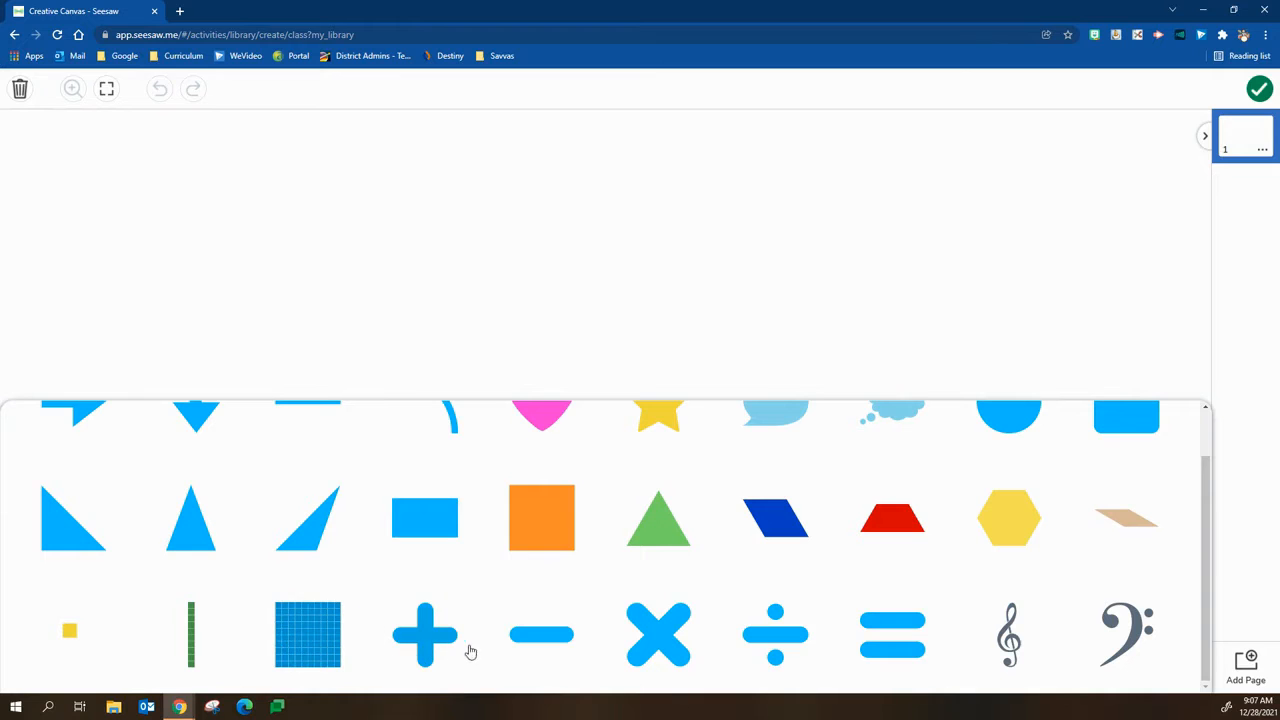
scroll(905, 650, up, 1)
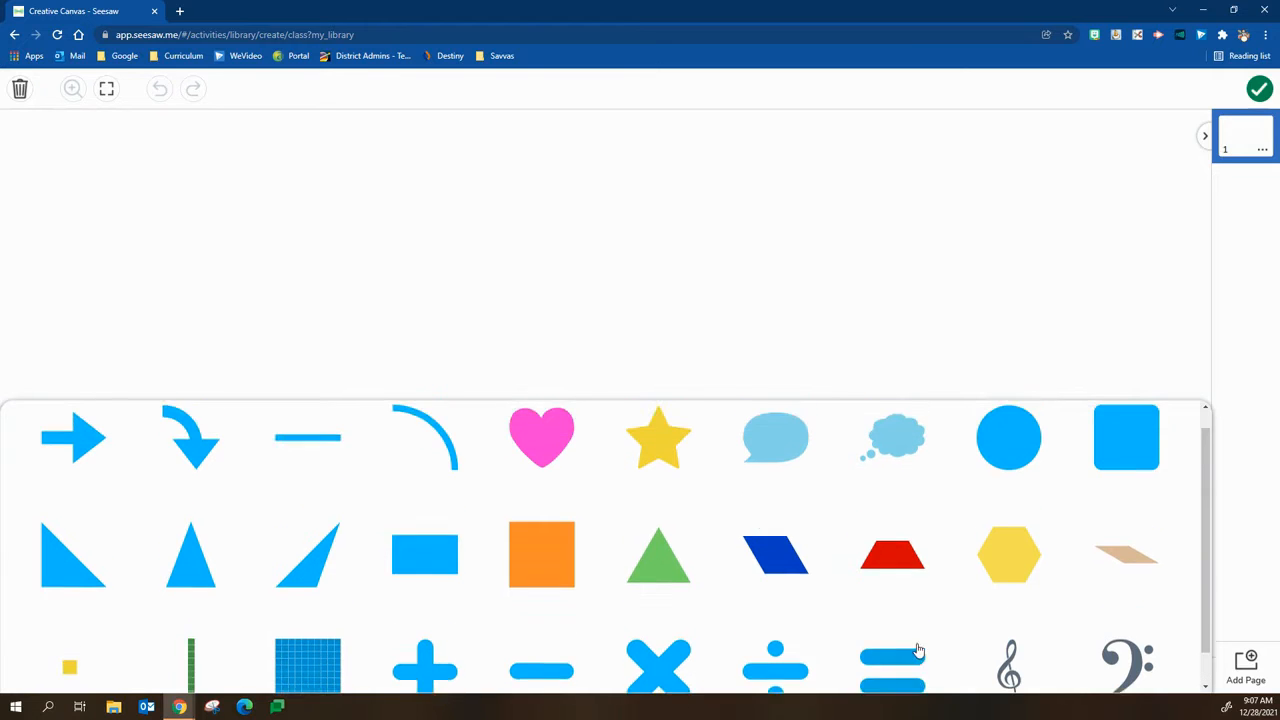
scroll(1040, 655, down, 1)
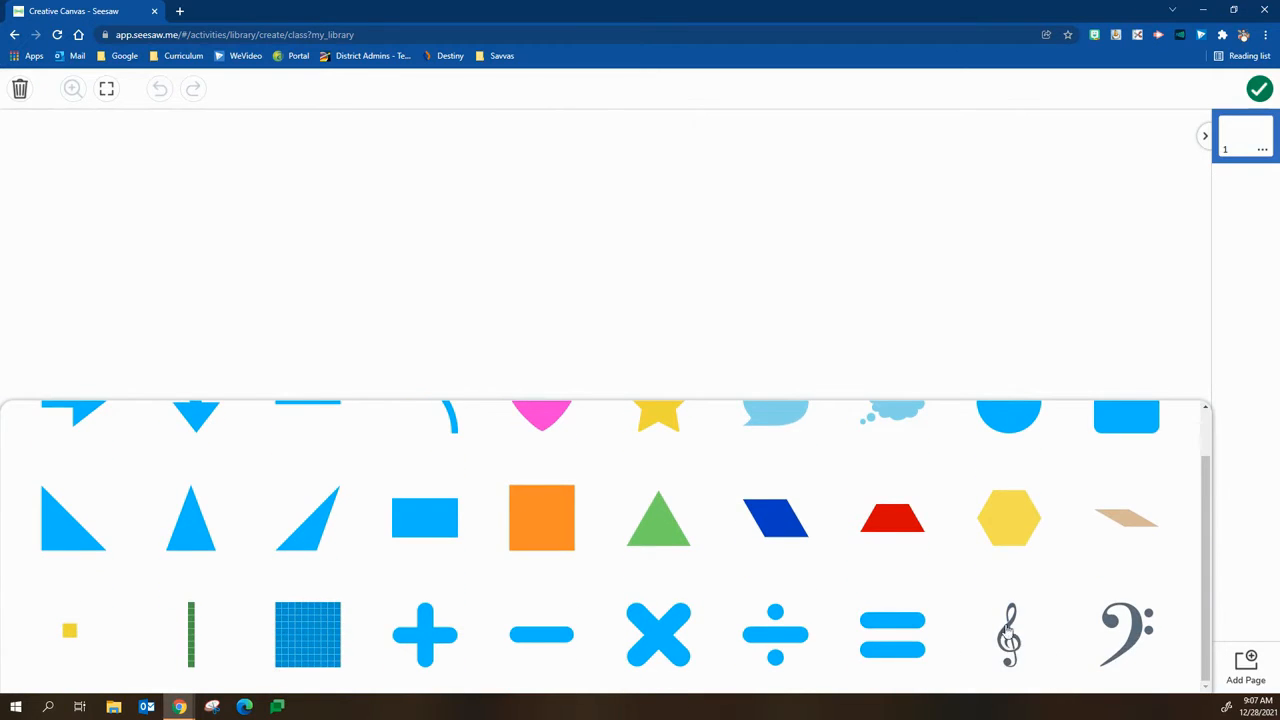
scroll(950, 620, up, 1)
scroll(400, 500, down, 1)
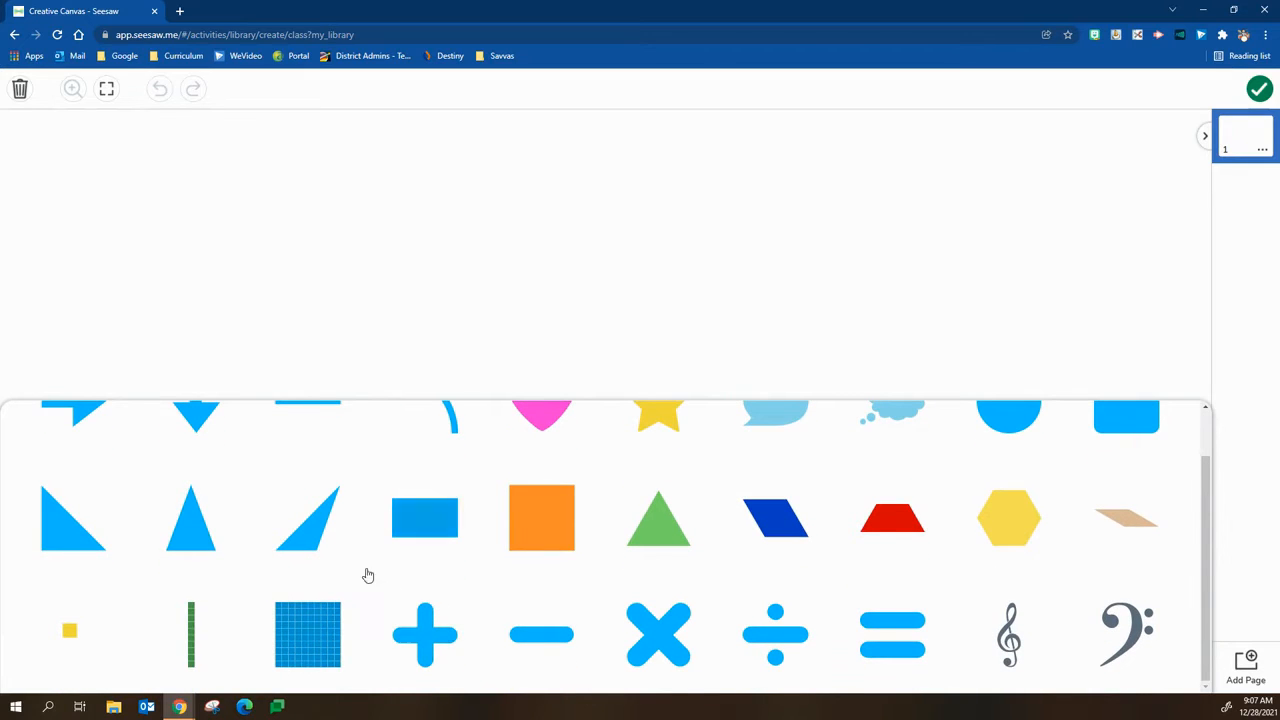
scroll(189, 514, up, 1)
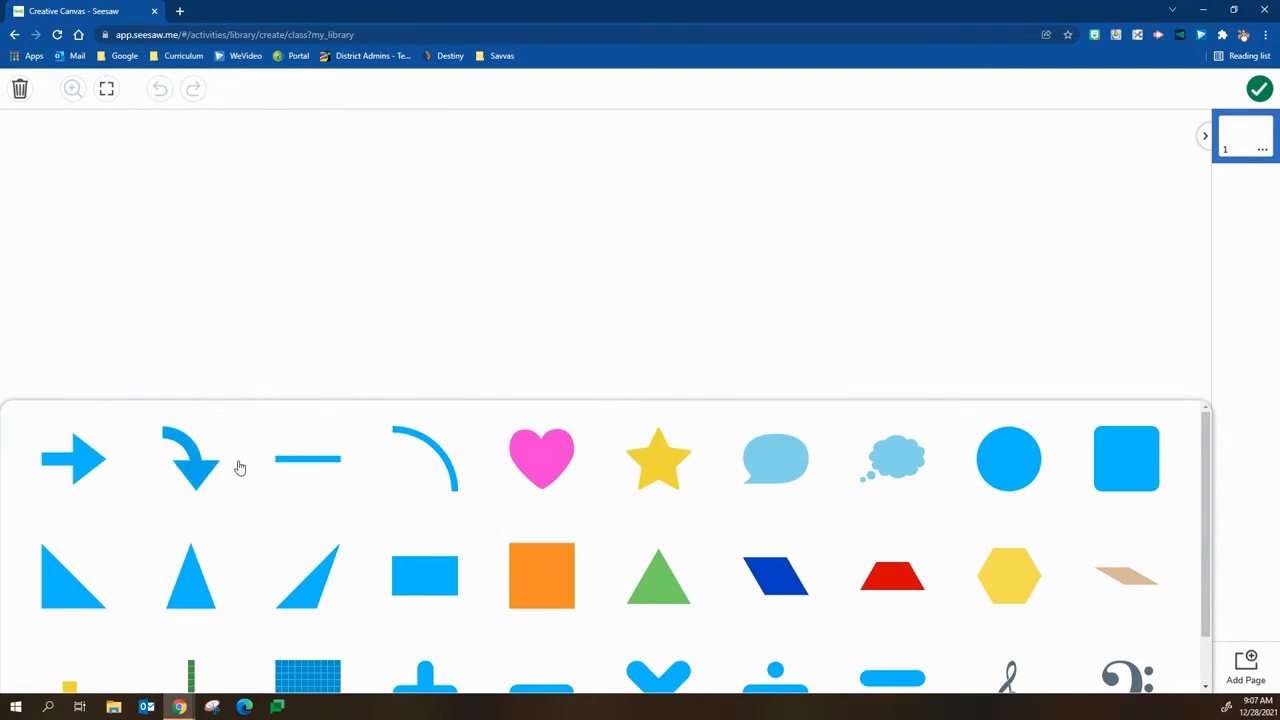
scroll(390, 535, down, 1)
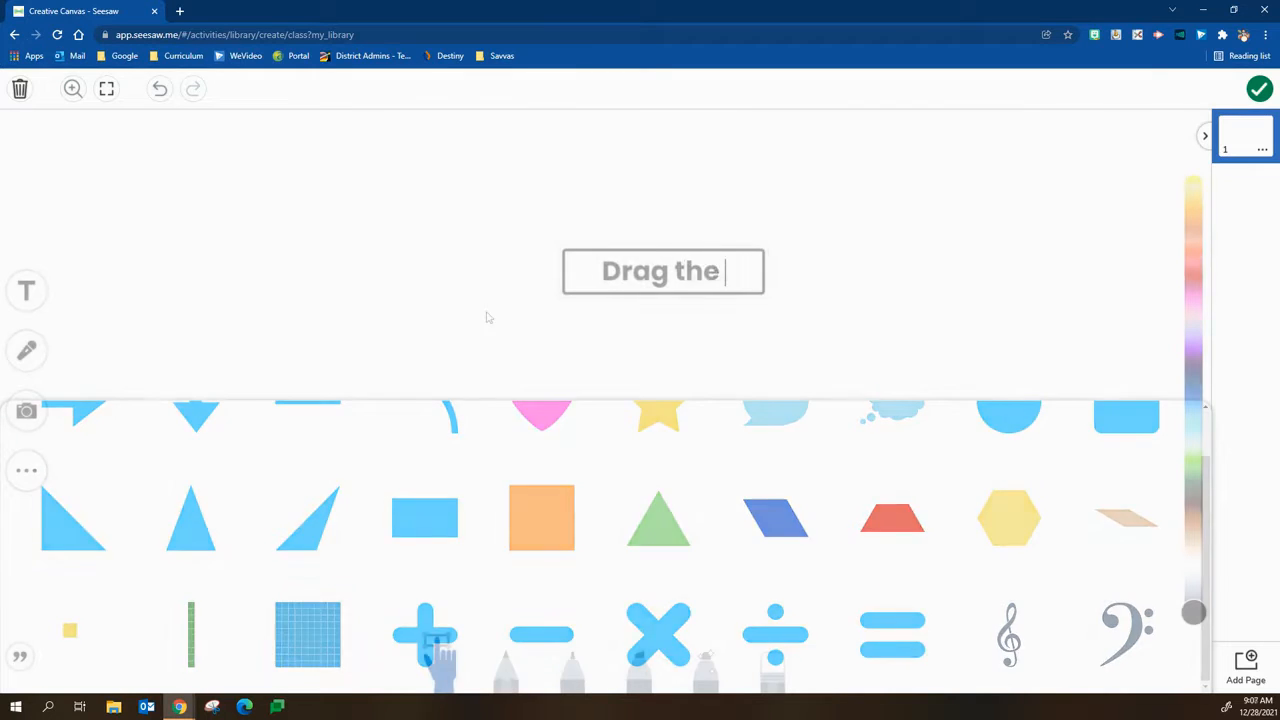
- Finish the text label "Drag the Sign" and place it centred at the top of the page
text(Sign)
drag(663, 271, 591, 137)
click(591, 185)
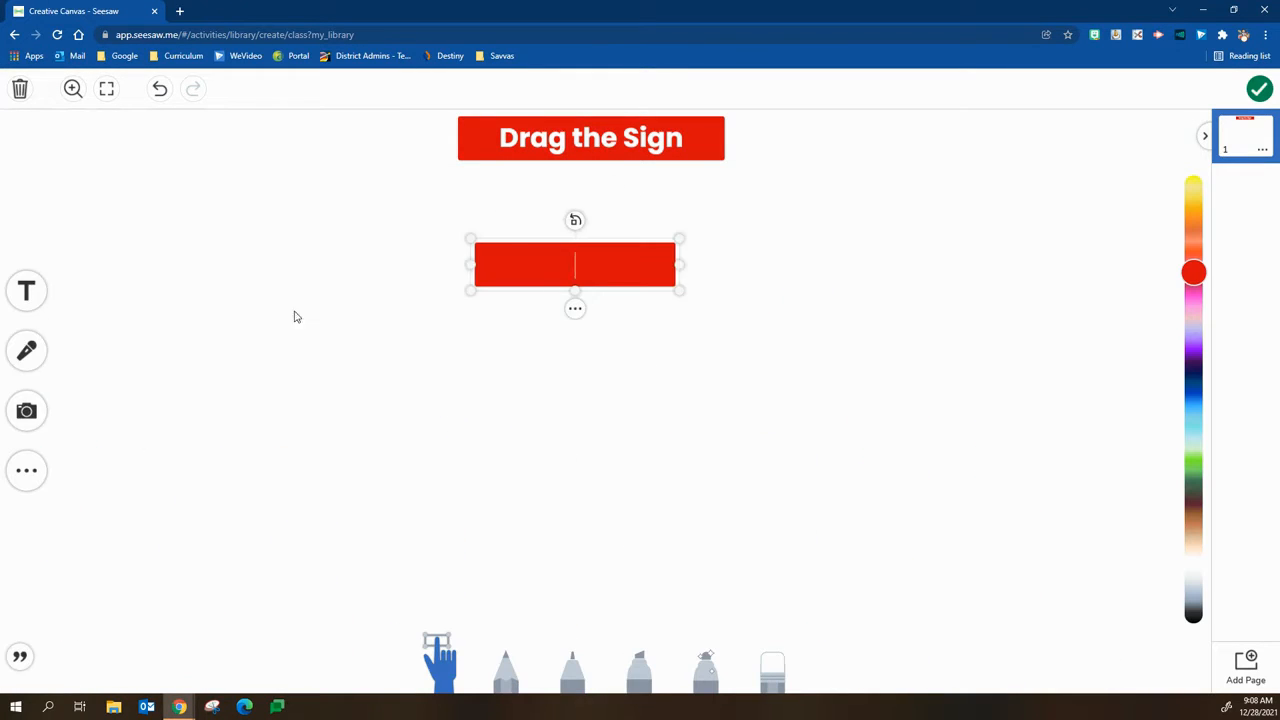
- Start a text box below the title with 5, widen it, and style it as red text without a background
text(5)
mouse_move(680, 265)
mouse_down()
mouse_move(536, 286)
mouse_move(733, 265)
mouse_up()
click(505, 309)
click(551, 317)
click(669, 415)
- Complete the equation as "5 _ 3 = 15" and move it to the left side of the page
double_click(624, 278)
click(624, 278)
text(___ 3 = 15)
click(615, 281)
key(BackSpace)
key(BackSpace)
key(BackSpace)
click(575, 266)
text(_)
drag(680, 280, 469, 271)
- Copy the first equation's text box and change the copy to "6 = 2 _ 4"
key(ctrl+c)
key(ctrl+v)
click(639, 272)
text(6 = 2  _  4)
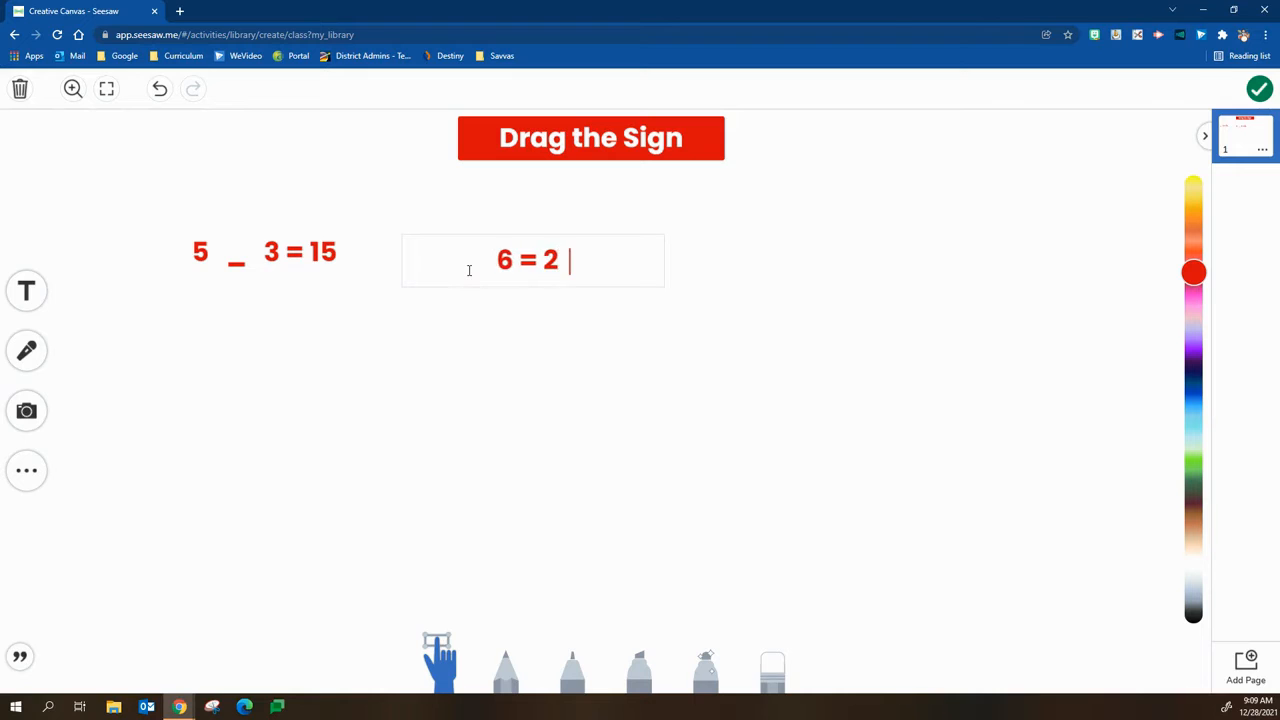
click(668, 363)
- Copy the second equation, place the copy to its right, and change it to "12 _ 4 = 3"
click(566, 273)
key(ctrl+c)
key(ctrl+v)
drag(623, 272, 858, 263)
click(858, 263)
text(12  _  4 = 3)
- Insert a division sign shape and place it below the third equation
click(27, 470)
click(40, 468)
scroll(700, 600, down, 3)
click(749, 643)
drag(632, 253, 775, 424)
- Insert multiplication, plus and minus sign shapes and arrange them in a row beside the division sign
click(27, 470)
click(39, 470)
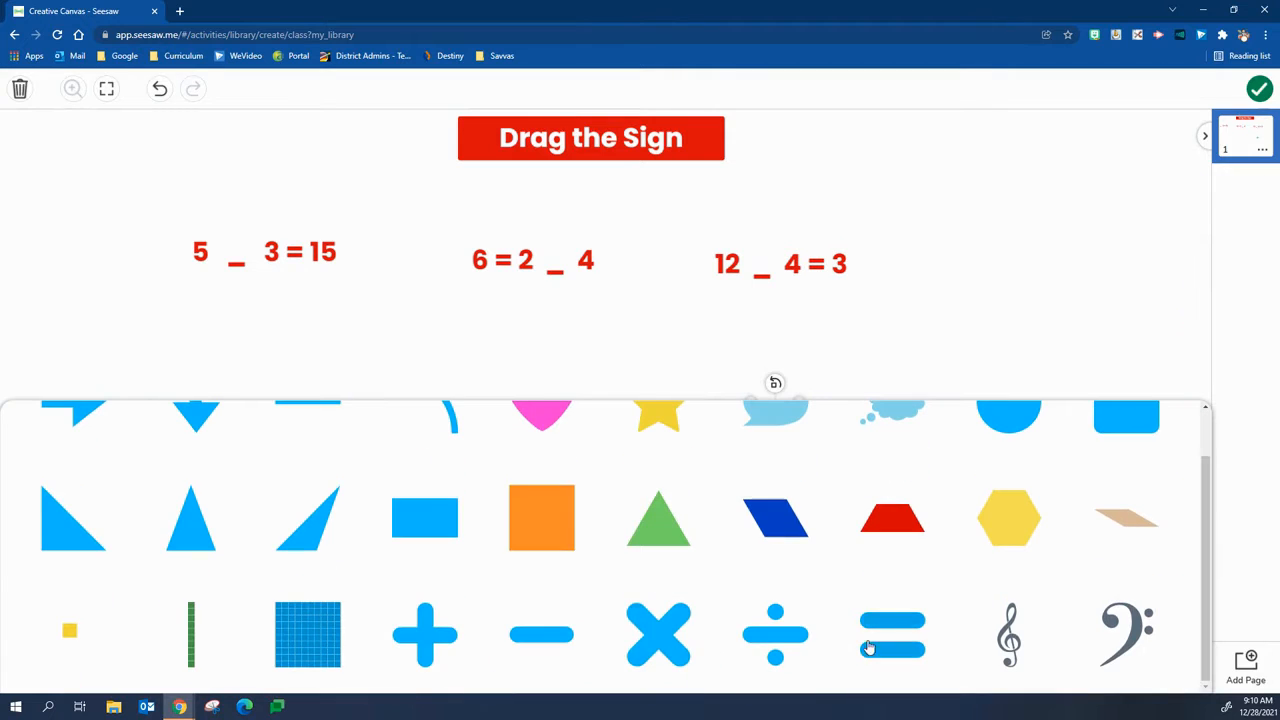
click(640, 648)
click(429, 643)
click(541, 638)
drag(530, 238, 626, 444)
drag(683, 458, 676, 455)
drag(583, 244, 523, 437)
drag(503, 237, 400, 417)
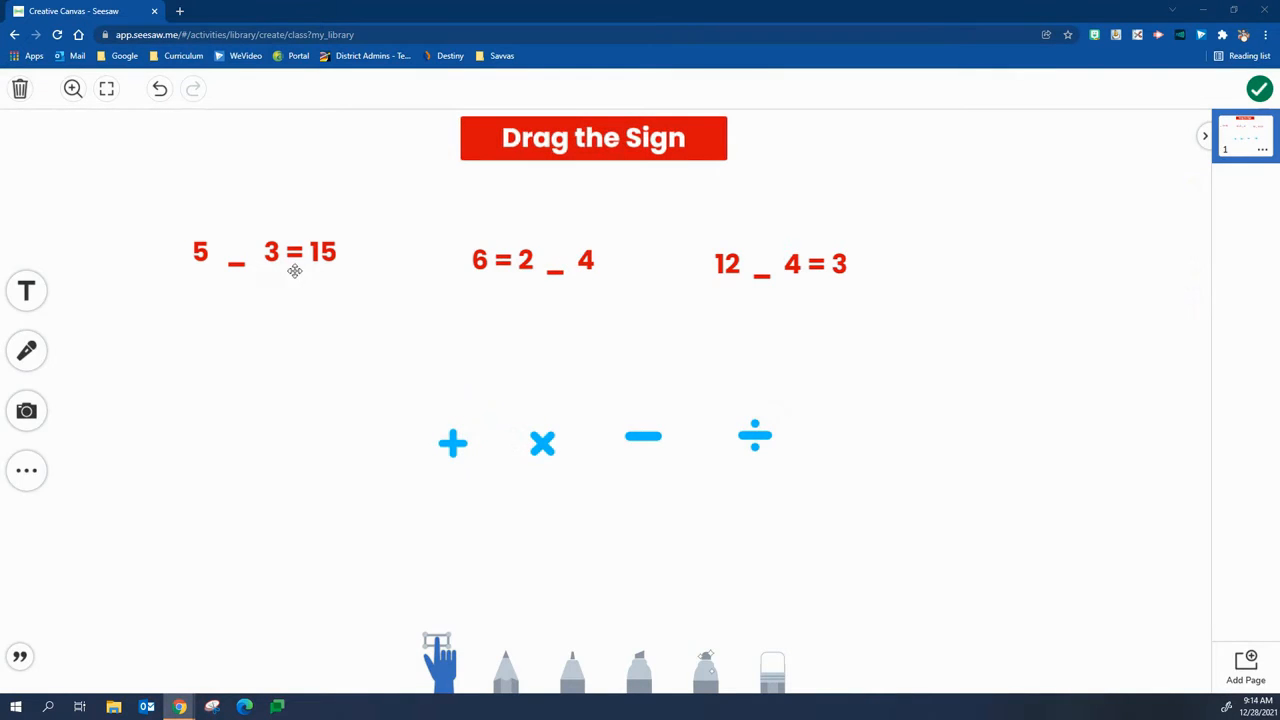
- Apply Lock All to each of the three equations
click(255, 264)
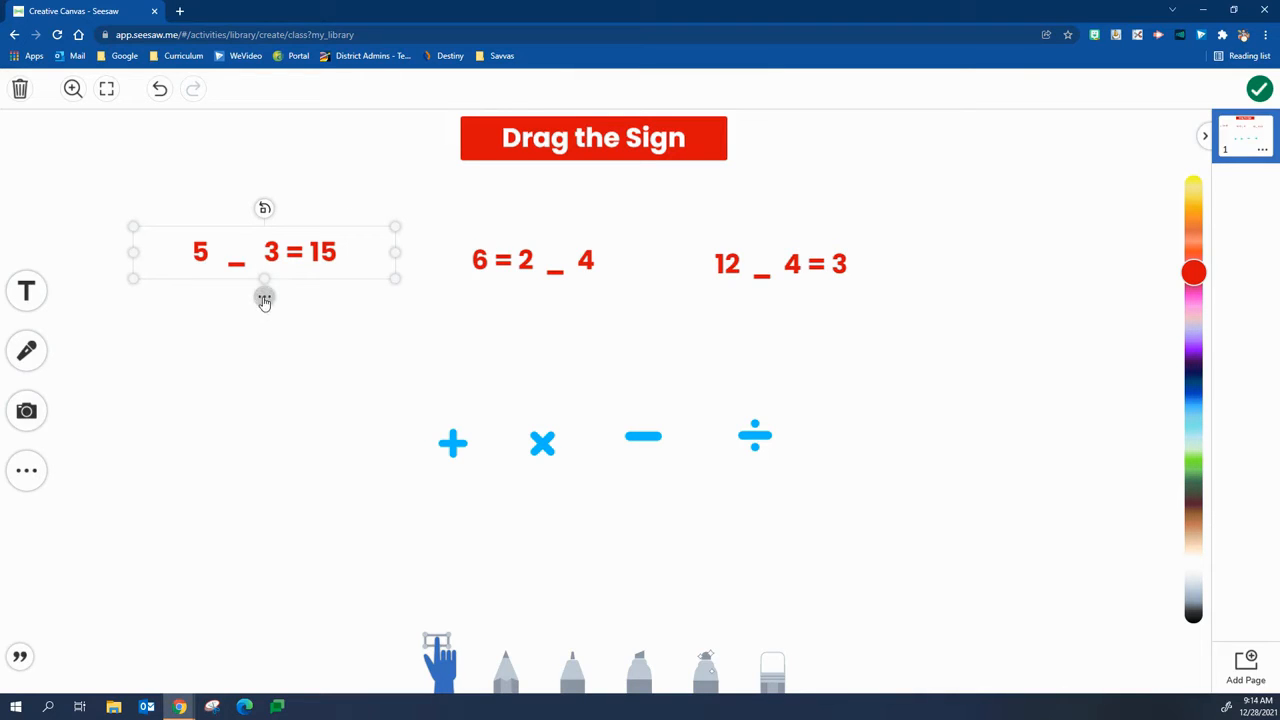
click(264, 298)
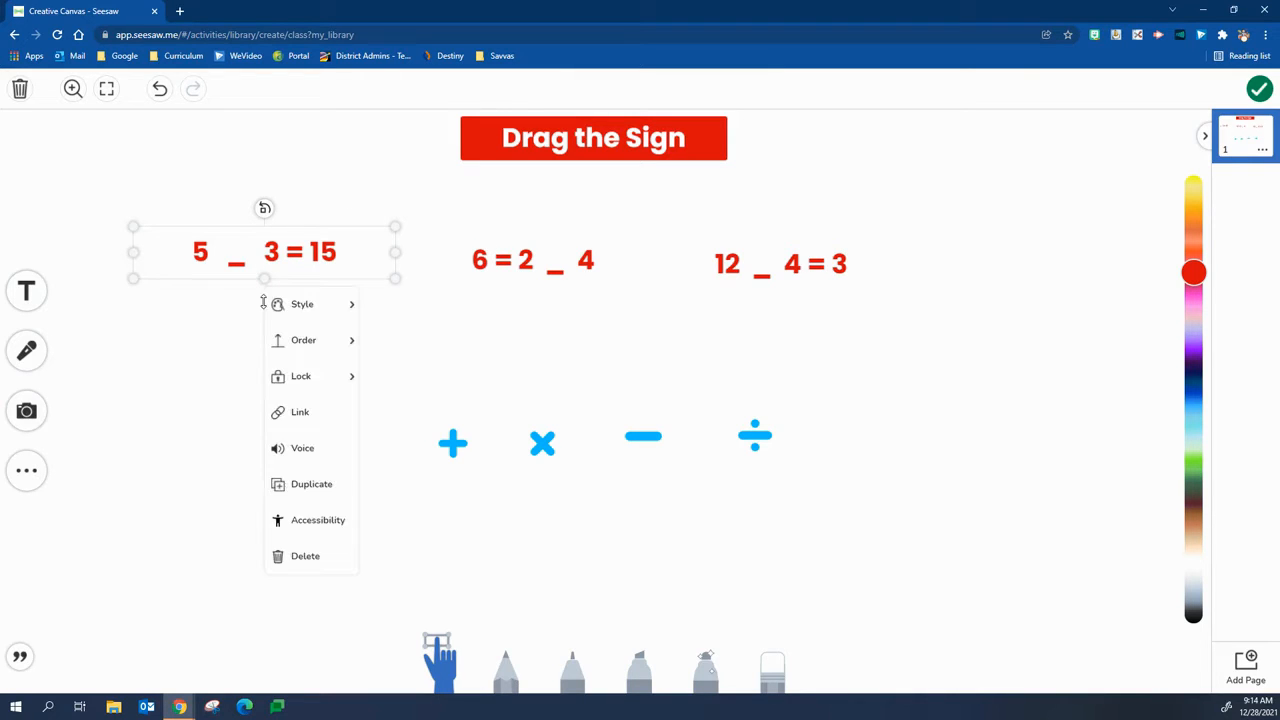
mouse_move(309, 380)
click(420, 381)
click(529, 238)
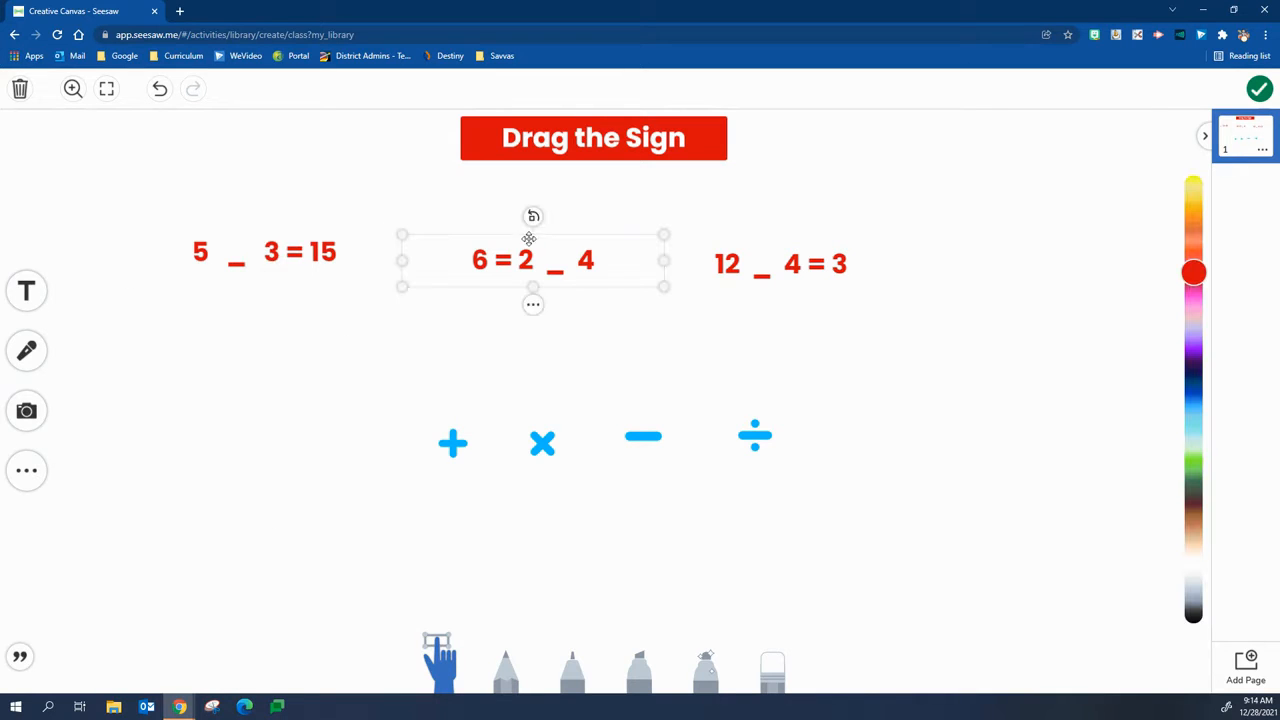
click(533, 304)
mouse_move(569, 383)
click(668, 385)
click(757, 266)
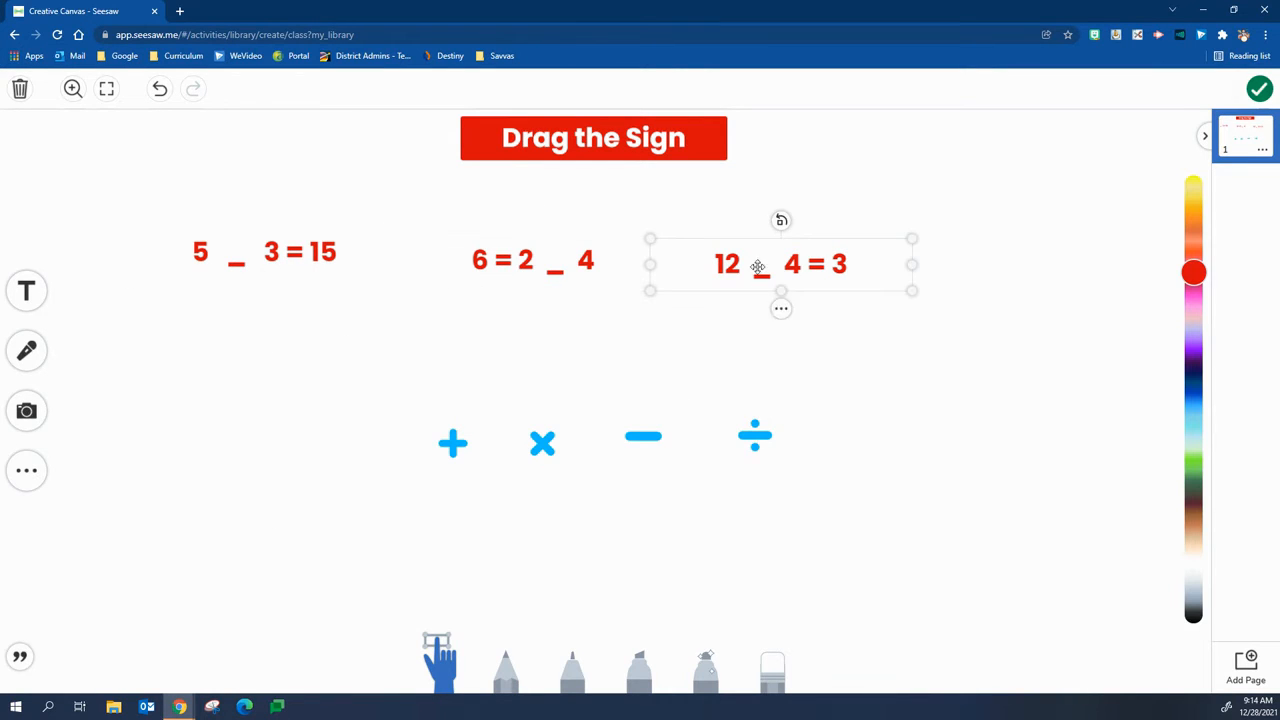
click(781, 308)
mouse_move(826, 389)
click(913, 390)
- Apply Lock All to the "Drag the Sign" title
click(560, 143)
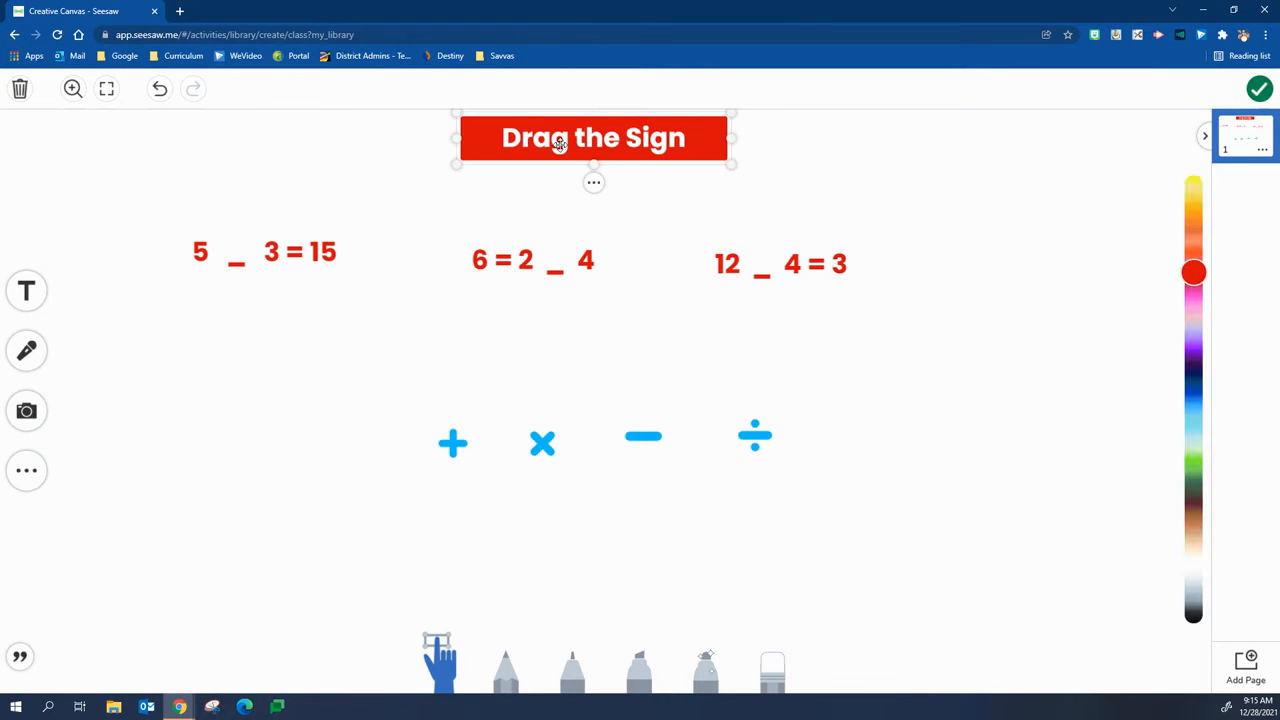
click(594, 182)
mouse_move(625, 260)
click(708, 260)
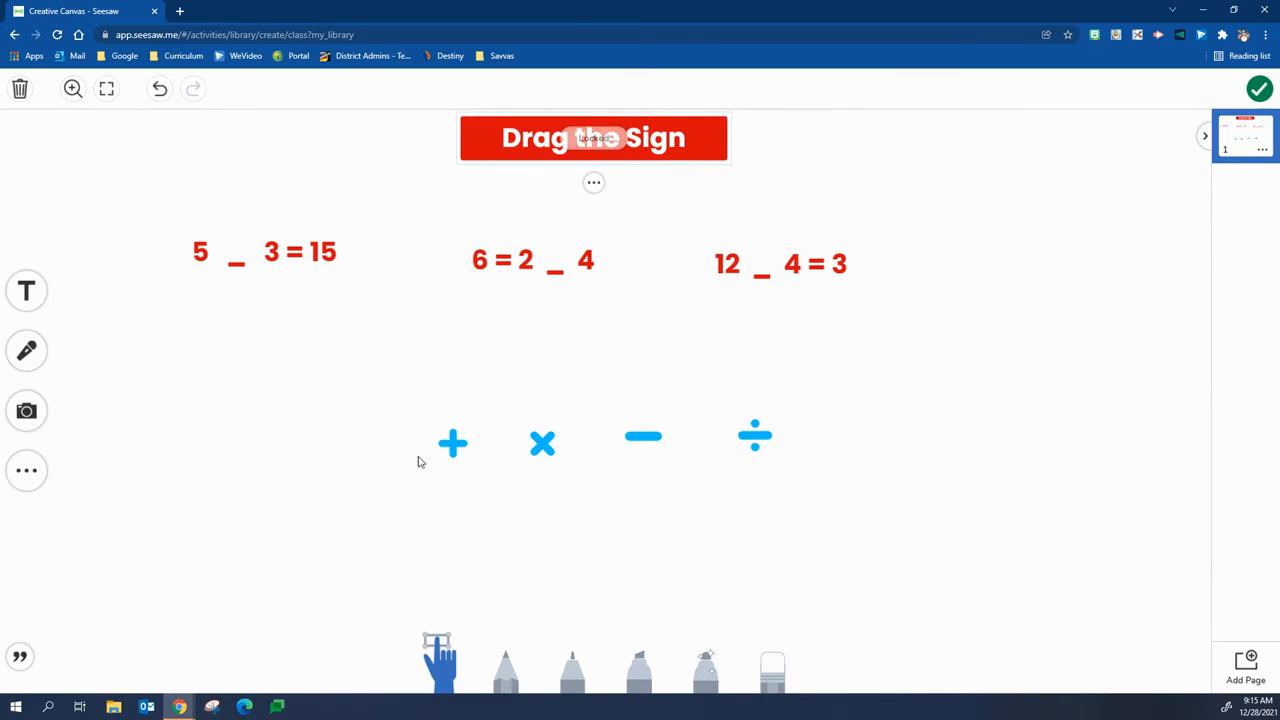
- Unlock the plus sign and apply Lock Size to it instead
click(455, 445)
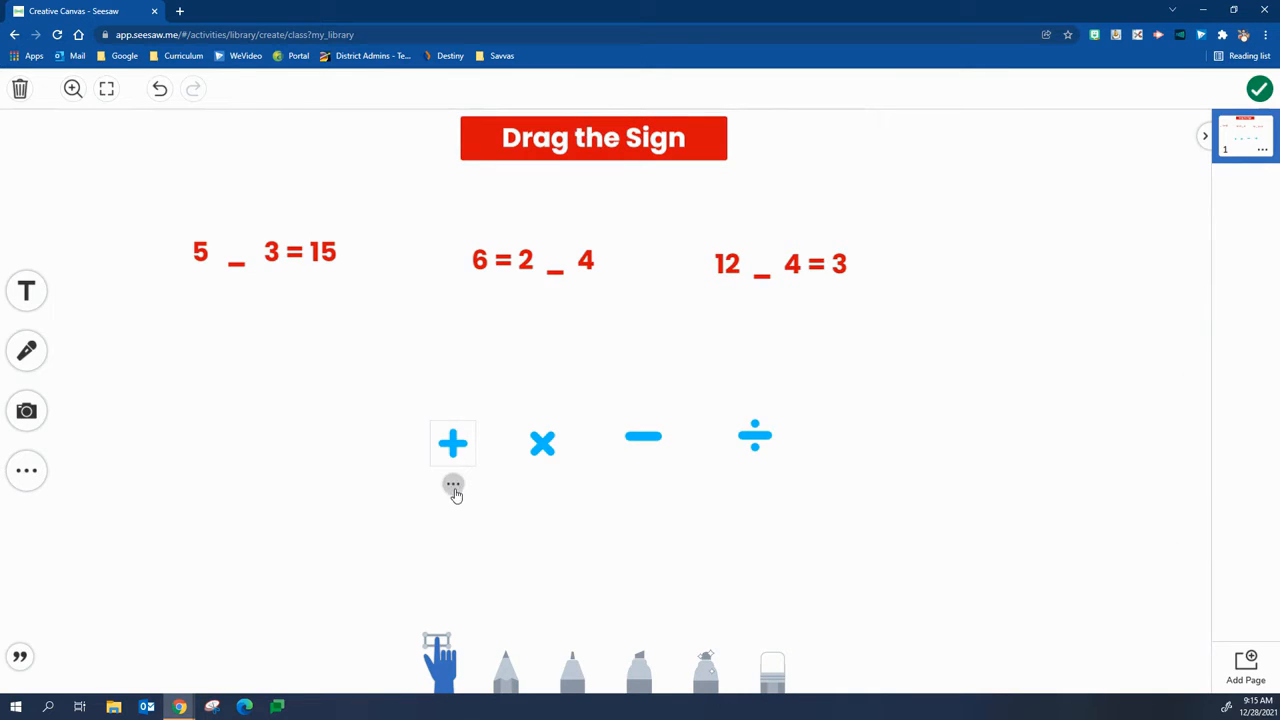
click(453, 486)
click(468, 286)
click(453, 483)
mouse_move(483, 290)
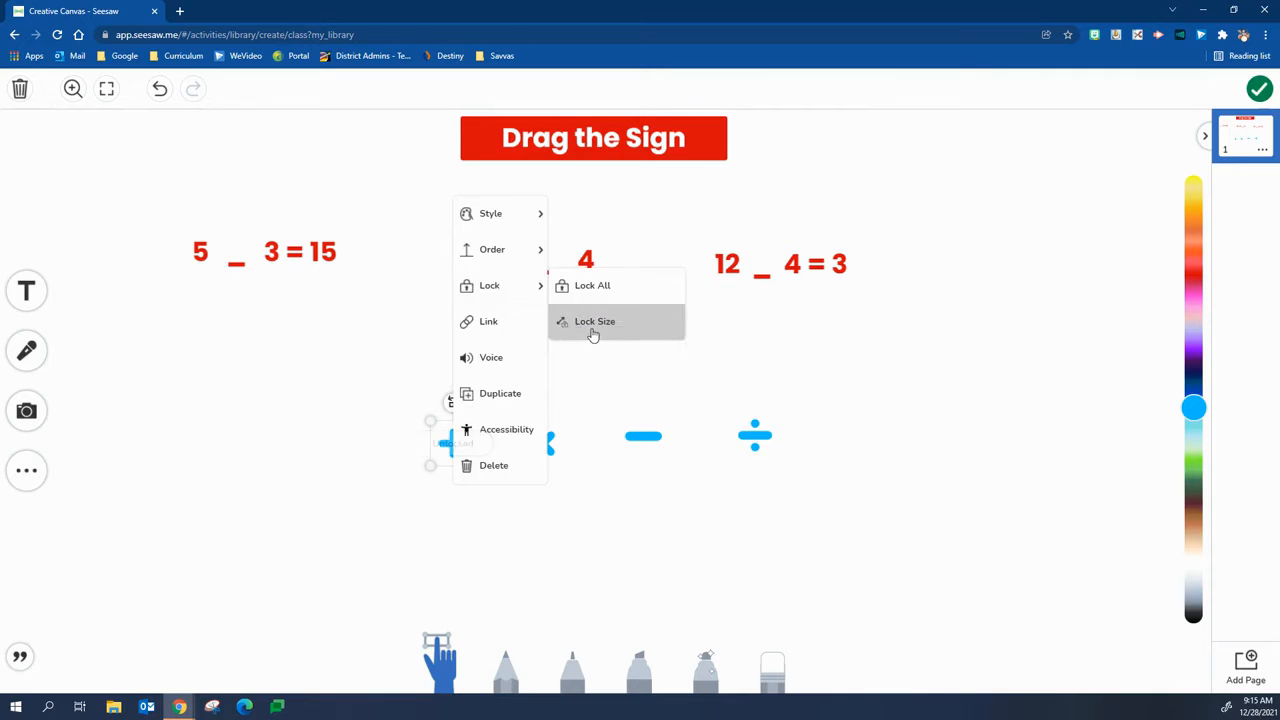
click(593, 322)
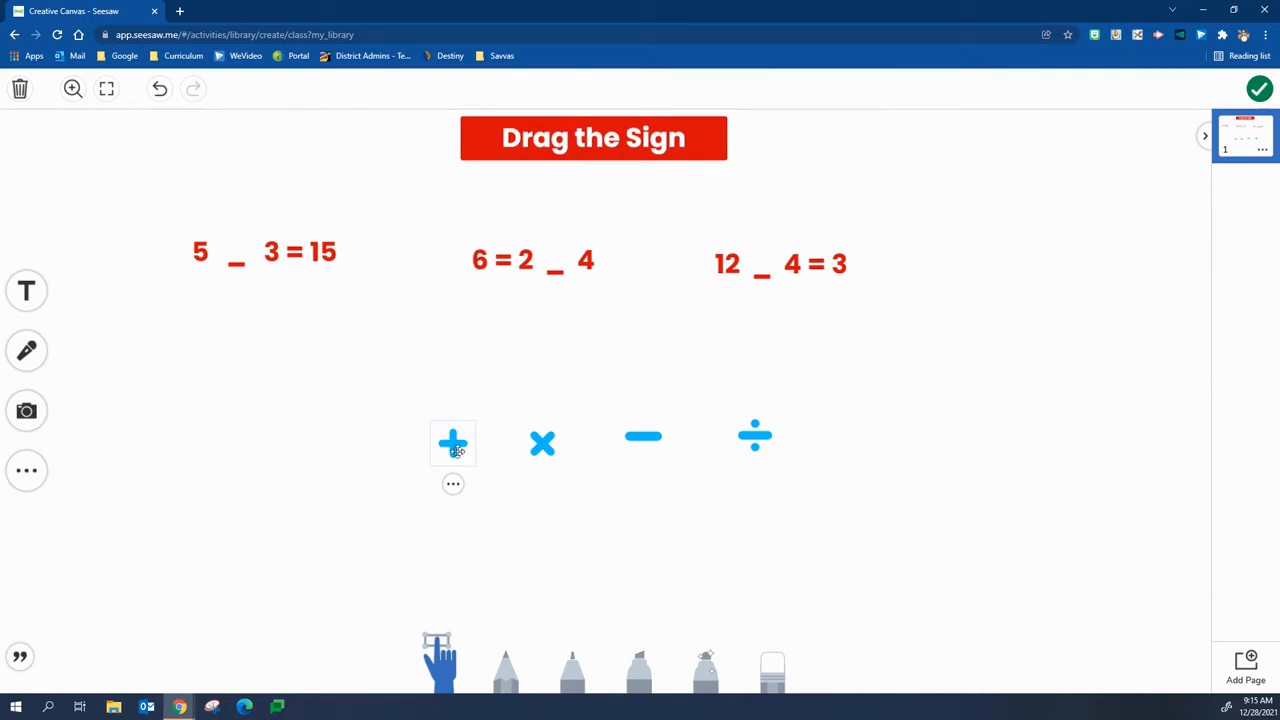
- Move the plus sign onto the blank in the equation "6 = 2 _ 4" to test the sign
drag(440, 440, 558, 247)
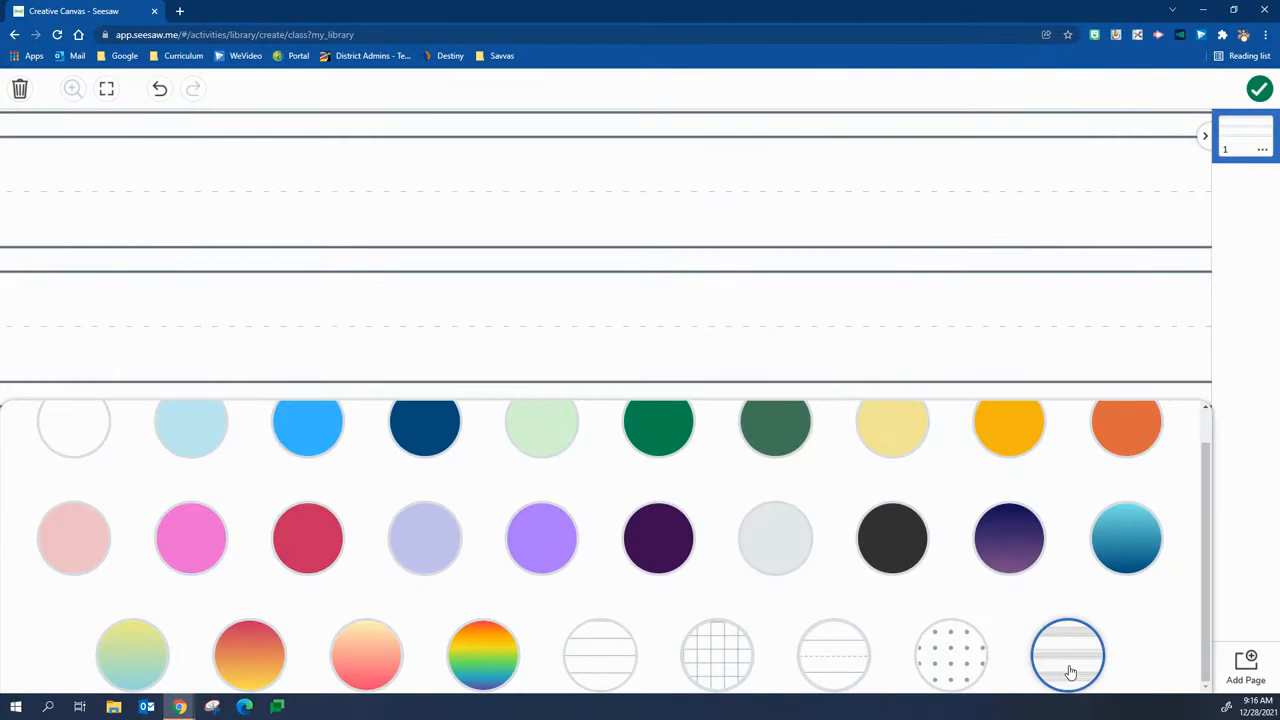
- Set the page background to plain lined paper and add a text label reading "Practice Writing Your First and Last Name"
click(596, 672)
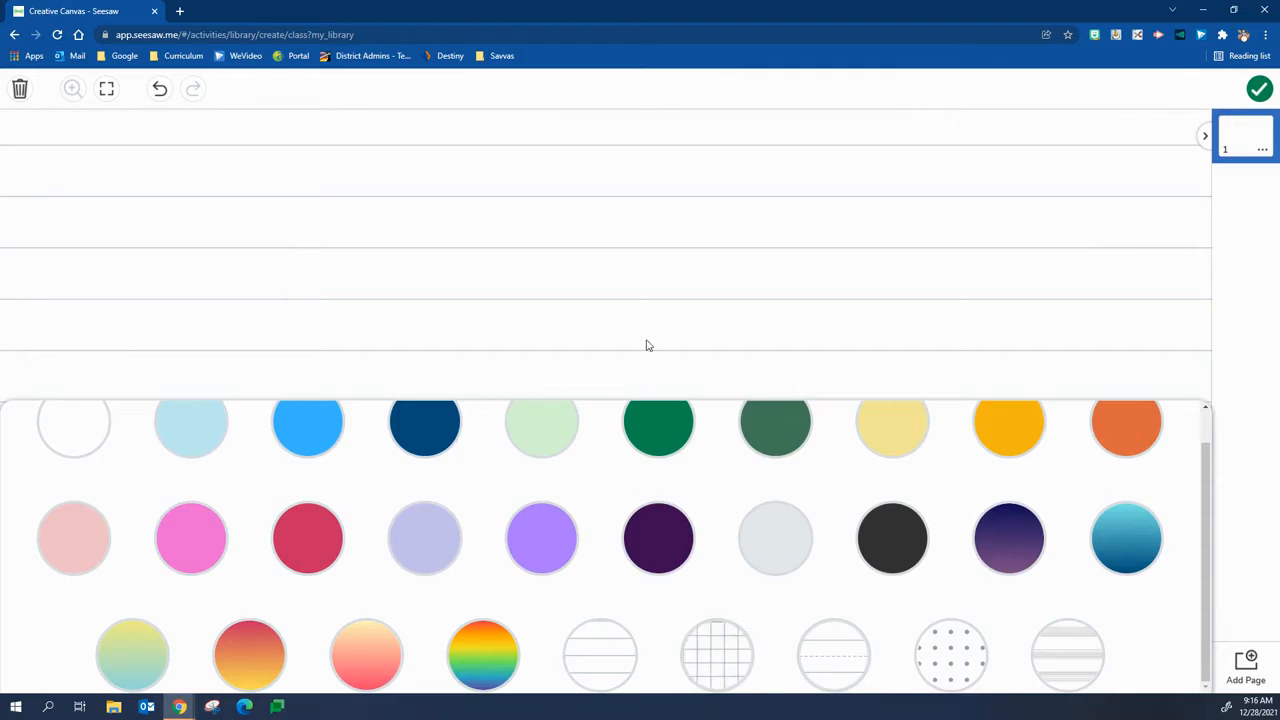
click(608, 310)
click(27, 291)
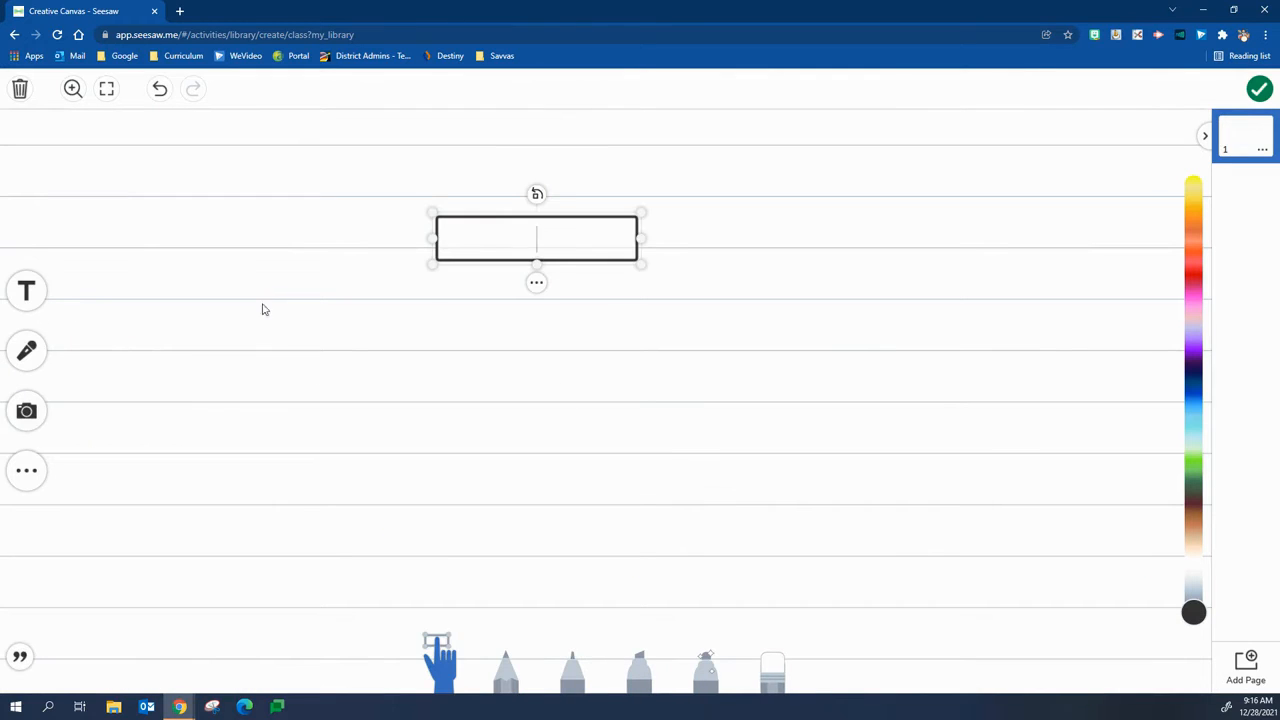
text(Practice Wr)
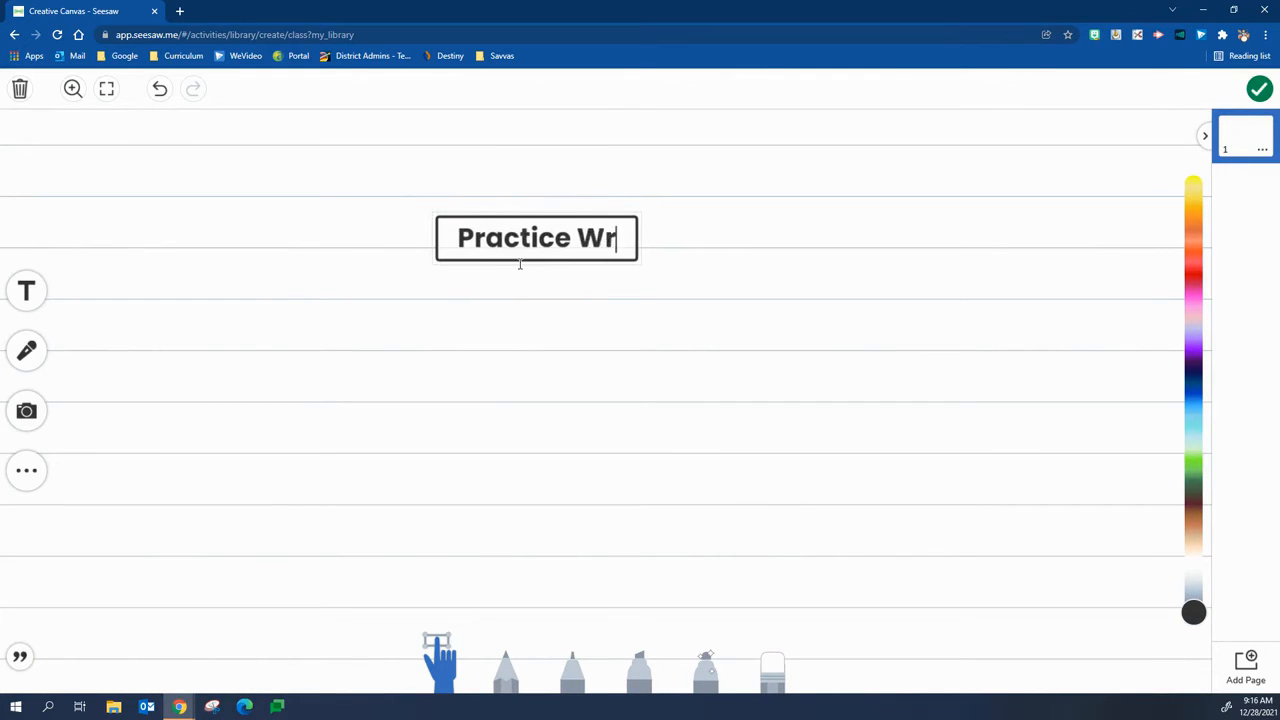
text(iting Your First and Last Name)
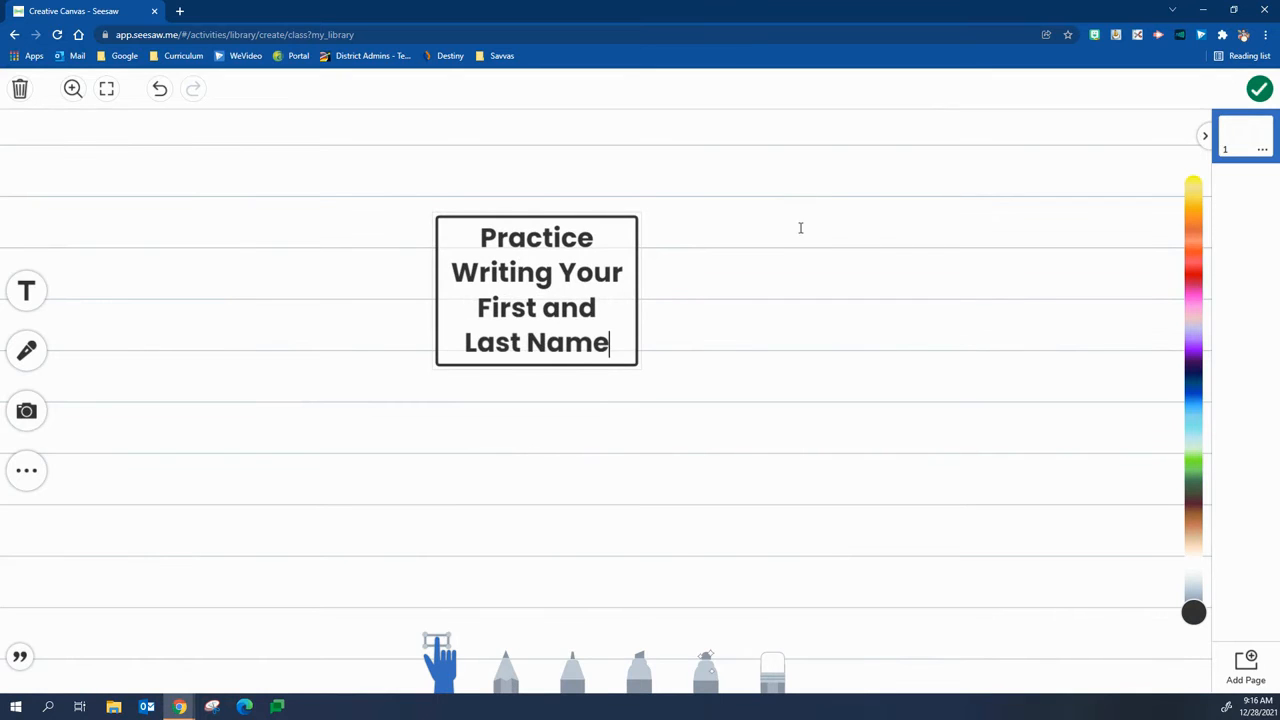
- Widen the title label so its text fits on one line and move it to the page's upper edge
click(853, 360)
drag(643, 290, 1106, 322)
drag(704, 229, 558, 138)
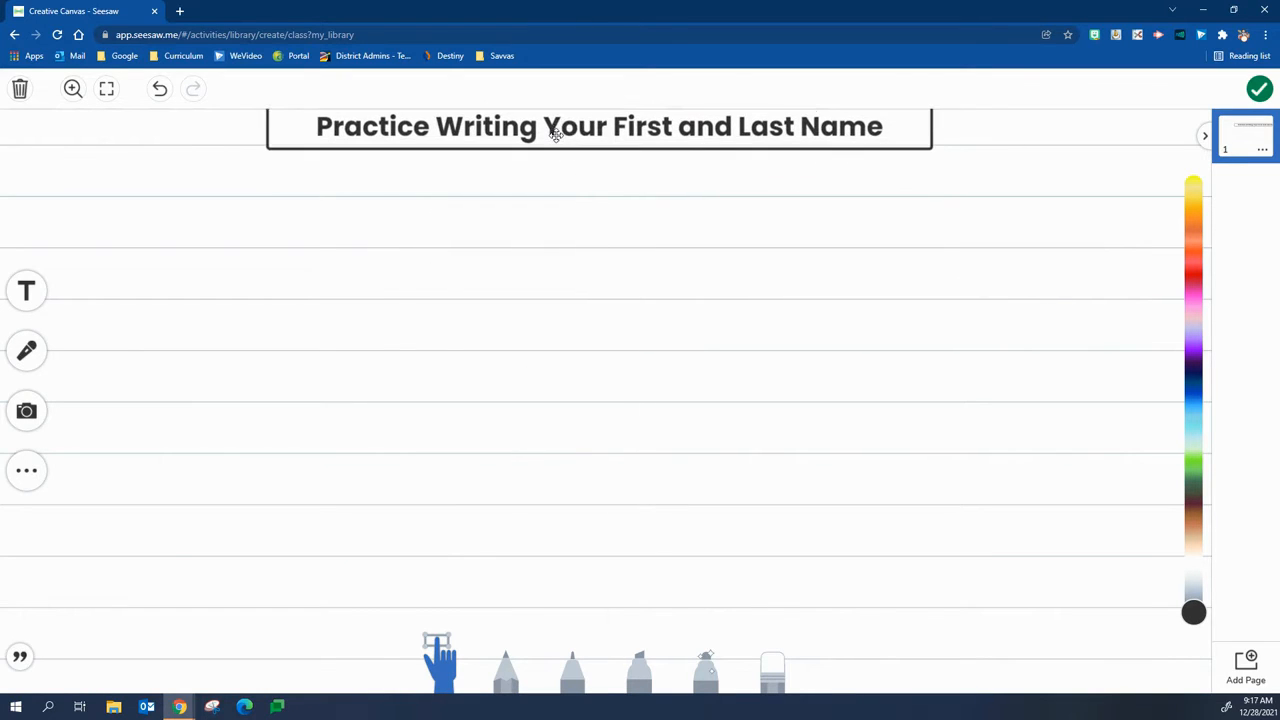
click(602, 172)
mouse_move(650, 183)
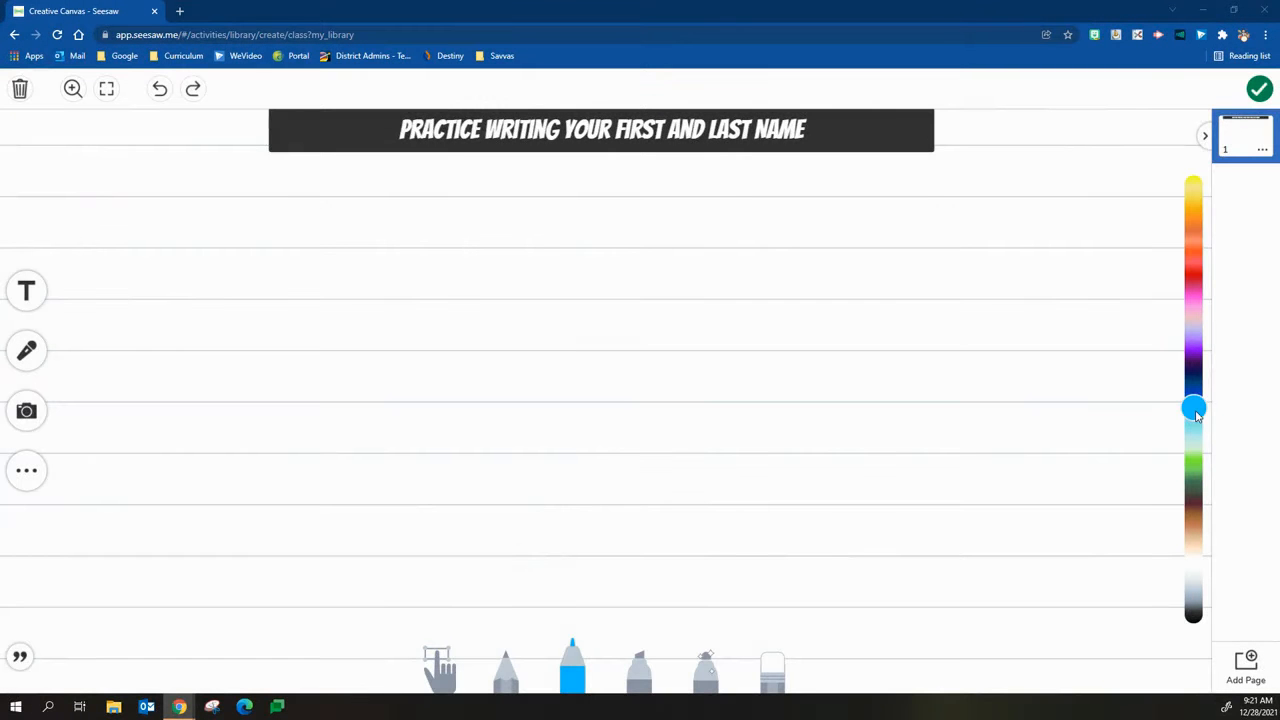
- Handwrite a sample first name in dark blue pen on the first writing line and save the student template
drag(1197, 416, 1194, 376)
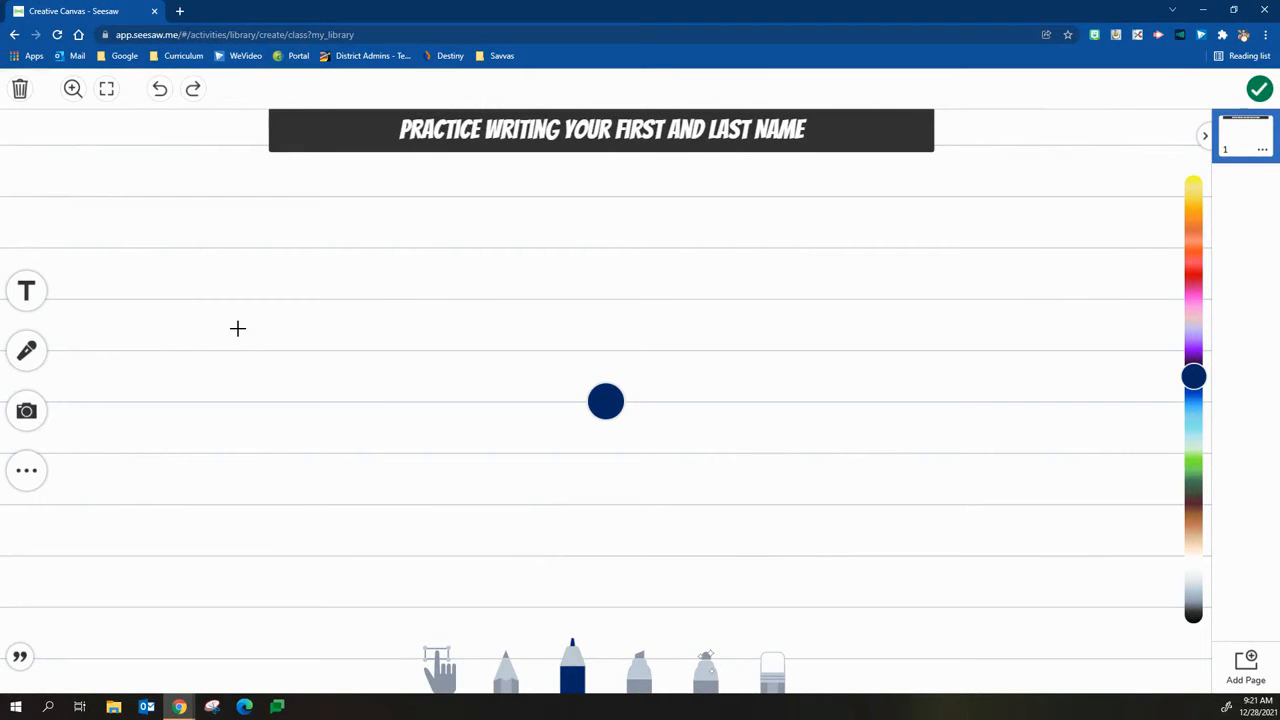
mouse_move(101, 199)
mouse_down()
mouse_move(80, 252)
mouse_move(133, 217)
mouse_move(80, 252)
mouse_up()
mouse_move(162, 223)
mouse_down()
mouse_move(151, 240)
mouse_move(166, 249)
mouse_move(212, 247)
mouse_move(258, 214)
mouse_up()
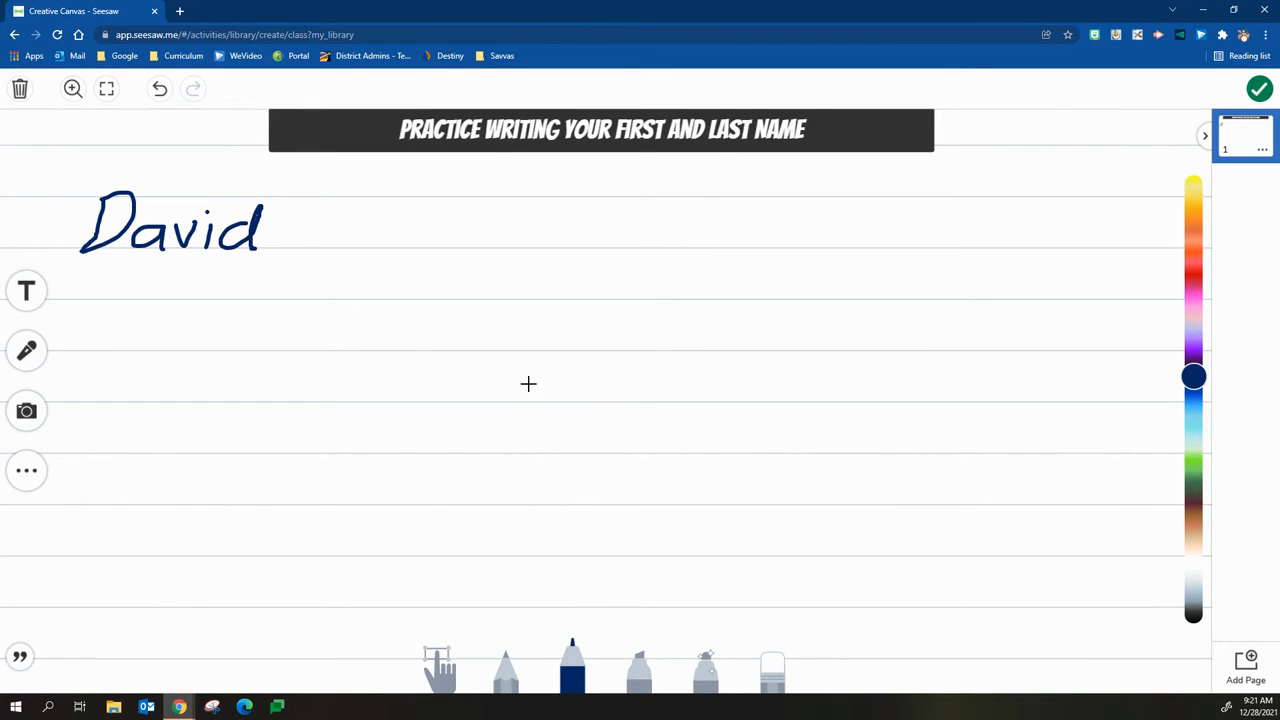
click(1259, 88)
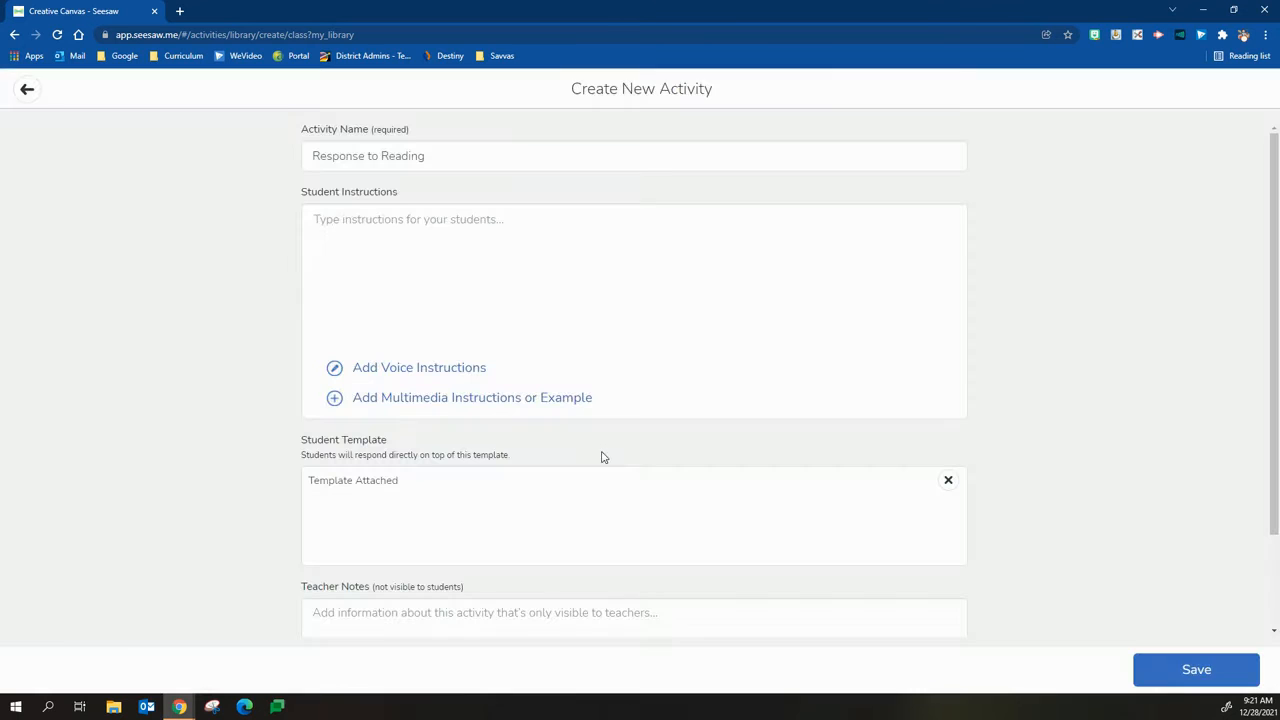
- Reopen the attached student template to review it and exit back to the activity form
click(366, 510)
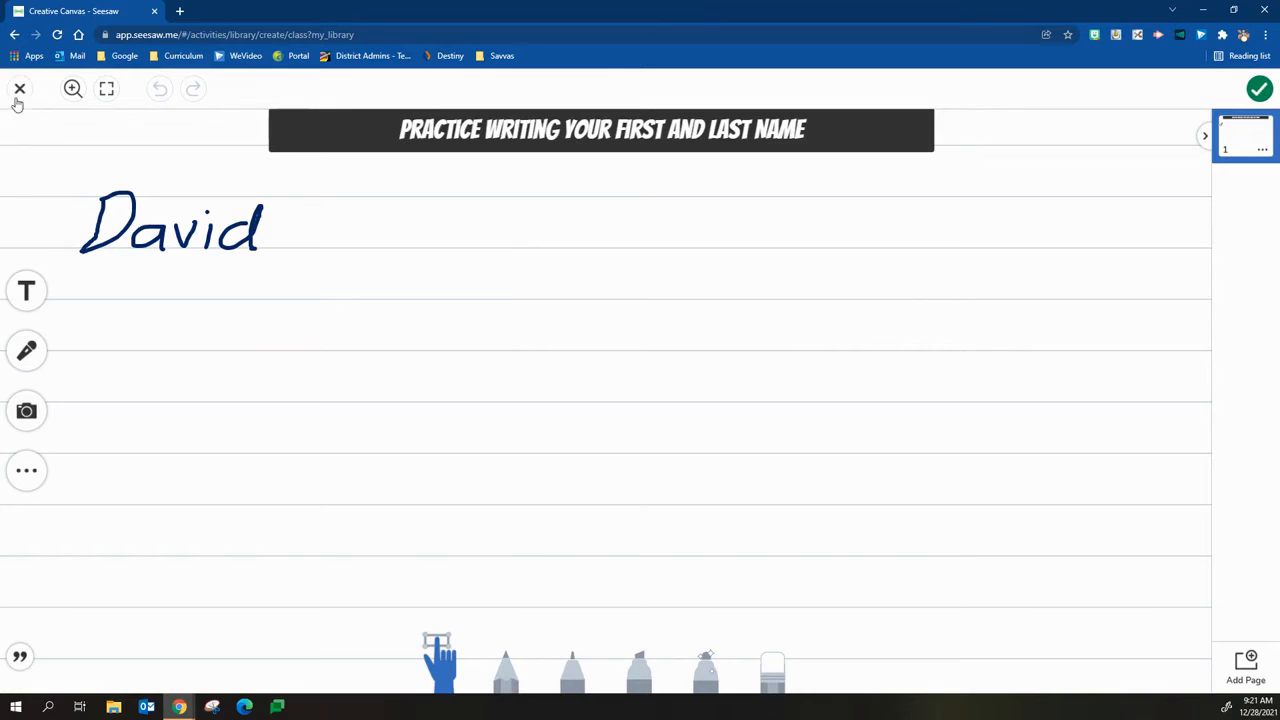
click(20, 89)
click(703, 327)
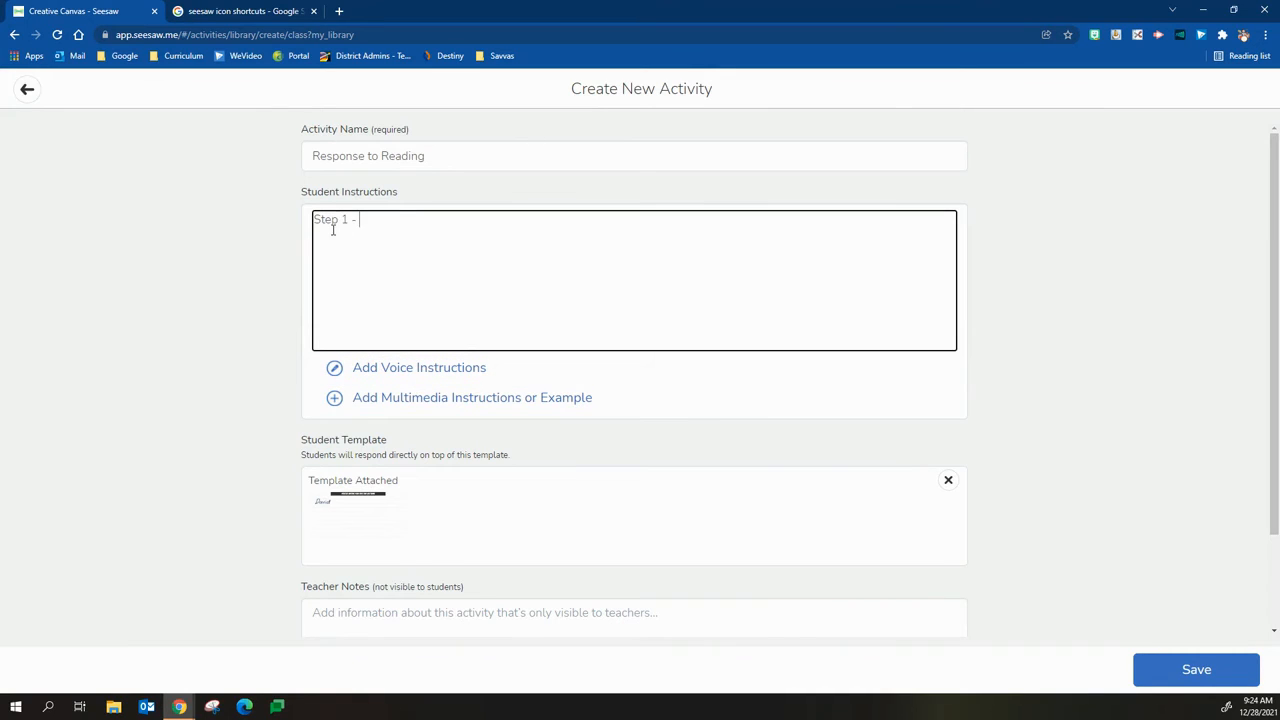
- Consult the seesaw icon shortcuts search and write Step 2: "Use the :pen: button to write out your first and last name at least 4 times!"
click(241, 14)
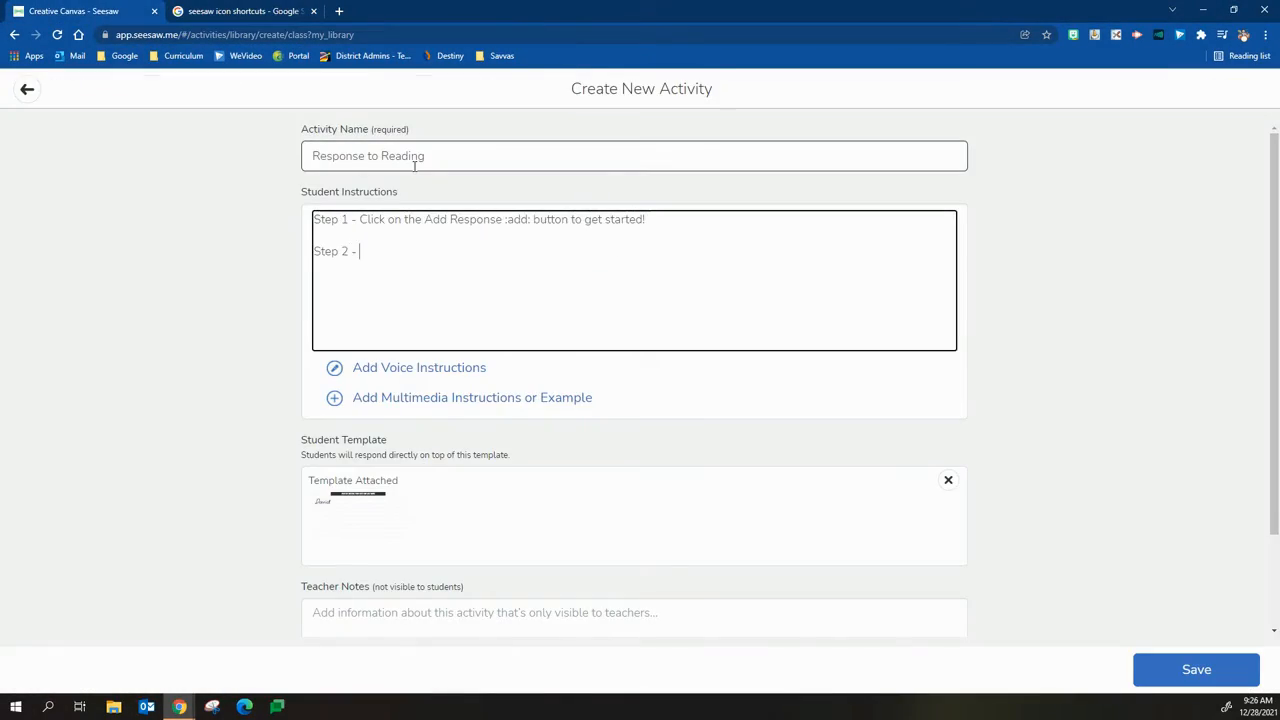
text(Use the :pen: button to write out your first and last name )
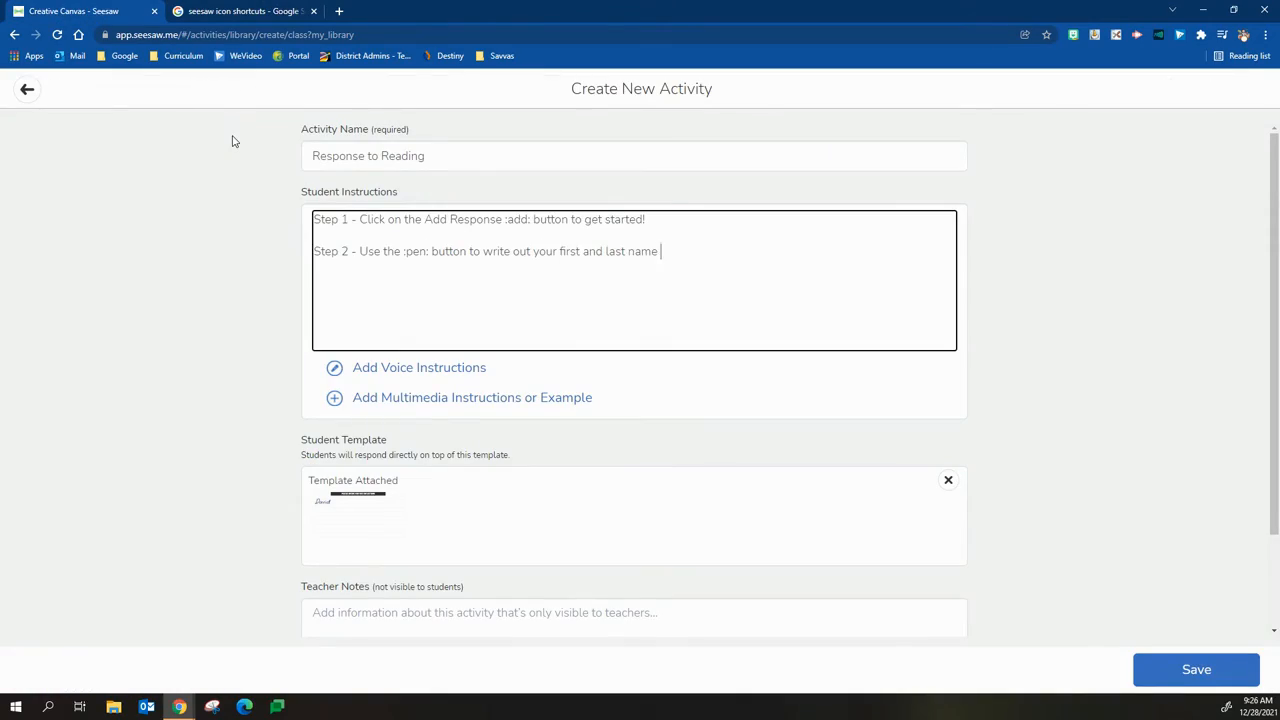
text(at least 4 times!)
key(Return)
key(Return)
- Add Step 3: "Use the :mic: button to record yourself sharing the hardest part about writing your first and last name."
text(Step)
text(3 - Use the )
text(:mic: button to record yourself sharing the hardest part about writing your first and last name.)
key(Return)
key(Return)
- Add Step 4, telling students to press :pause: and decide if they like the recording, hit :undo: to try again or :check: once all done
text(Step)
text(4 - Press the :pause: button to pause your recording an)
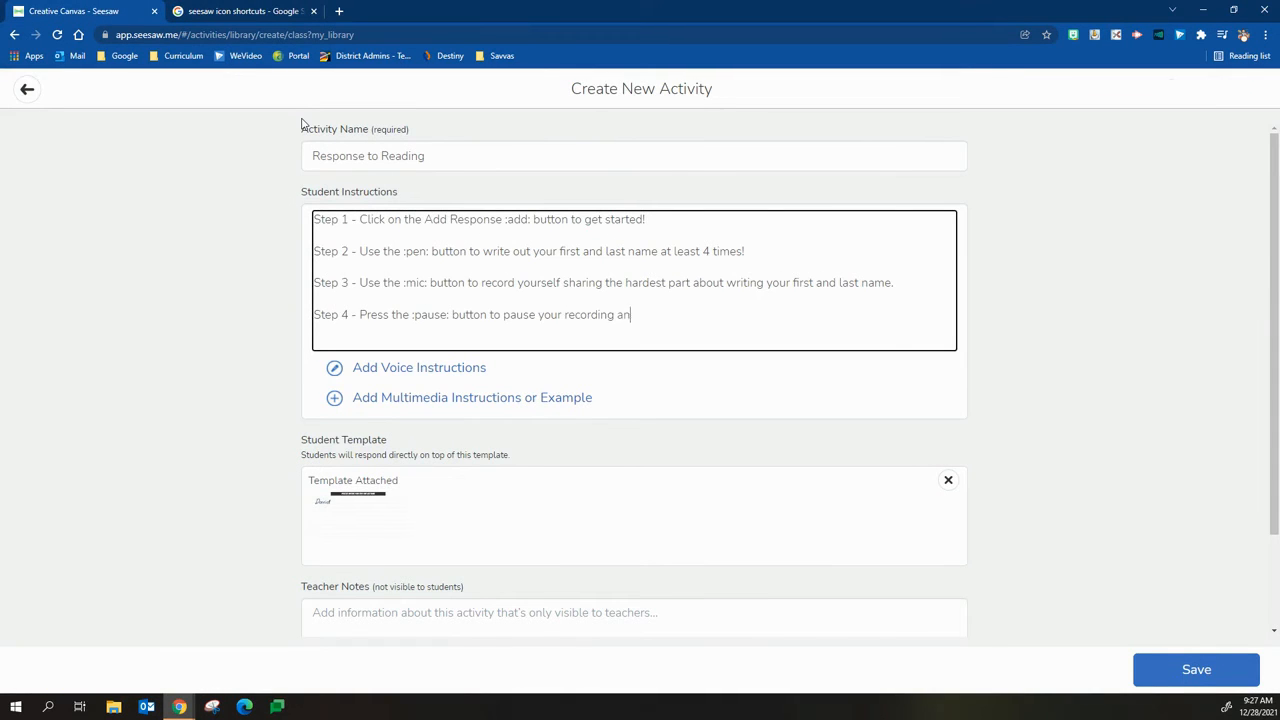
text(d decide if you like it. You can hit)
text(:undo: if you want to try again! Or )
text(hit the :check: once you're all done!)
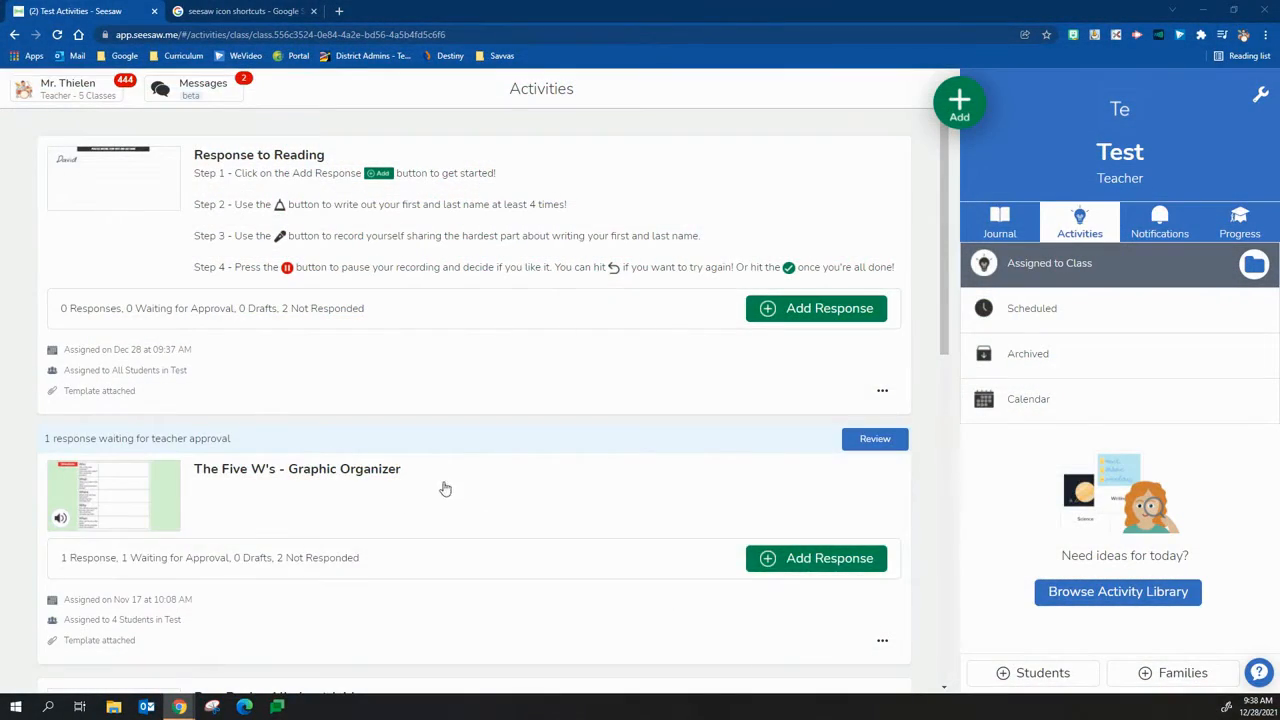
- Pin the Pear Deck activity to the top of the Test class's activities
scroll(880, 450, down, 2)
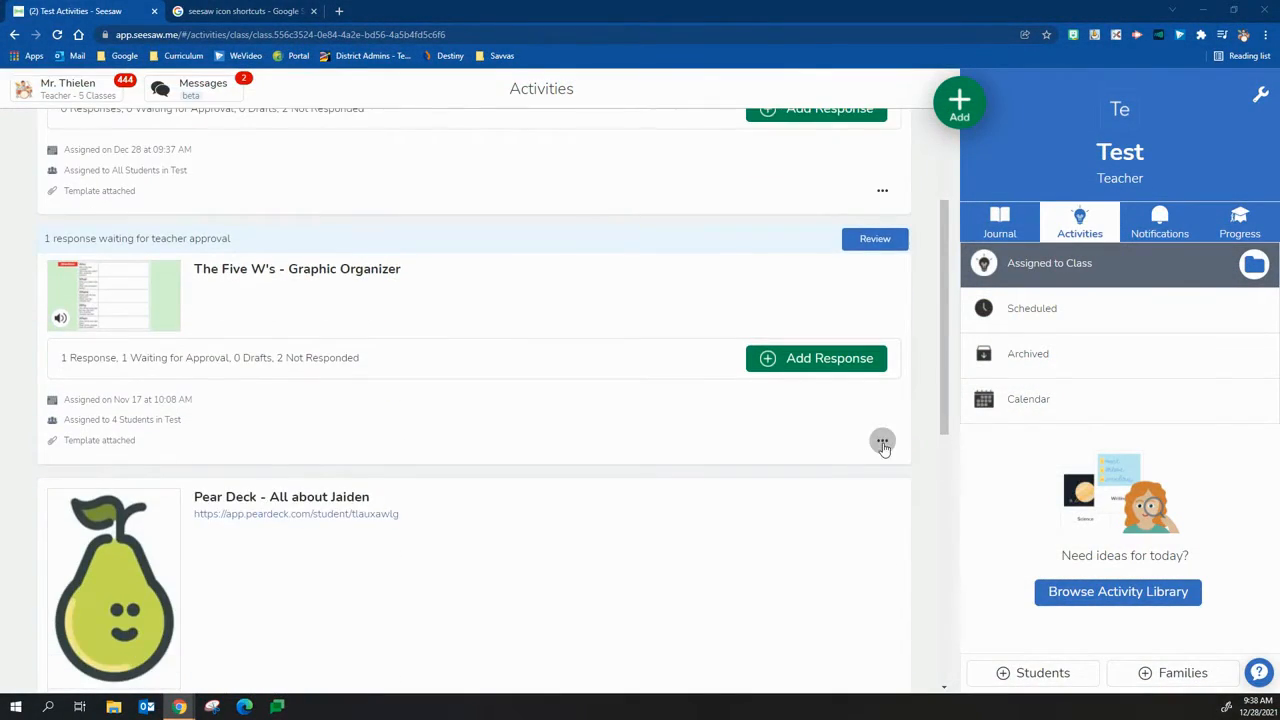
scroll(861, 542, down, 1)
click(881, 644)
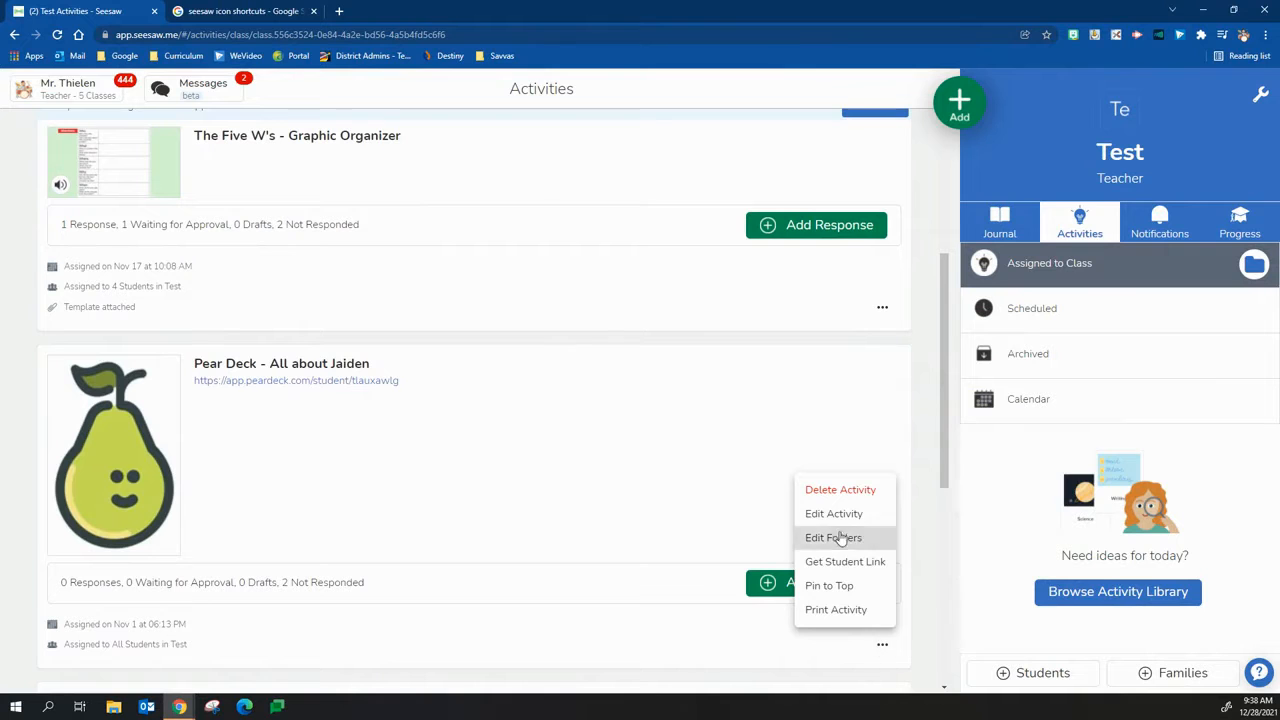
click(838, 585)
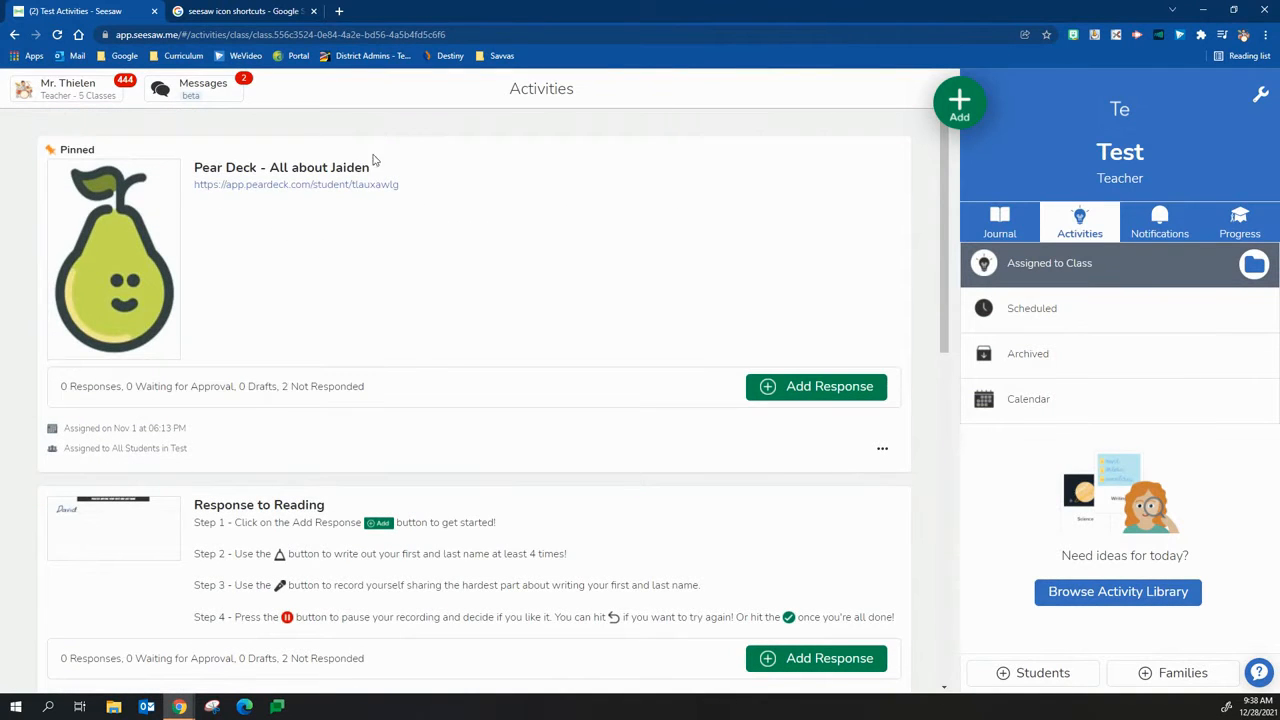
- Assign the "Response to Reading" activity from My Library to the Test class and view it there
click(972, 97)
click(814, 163)
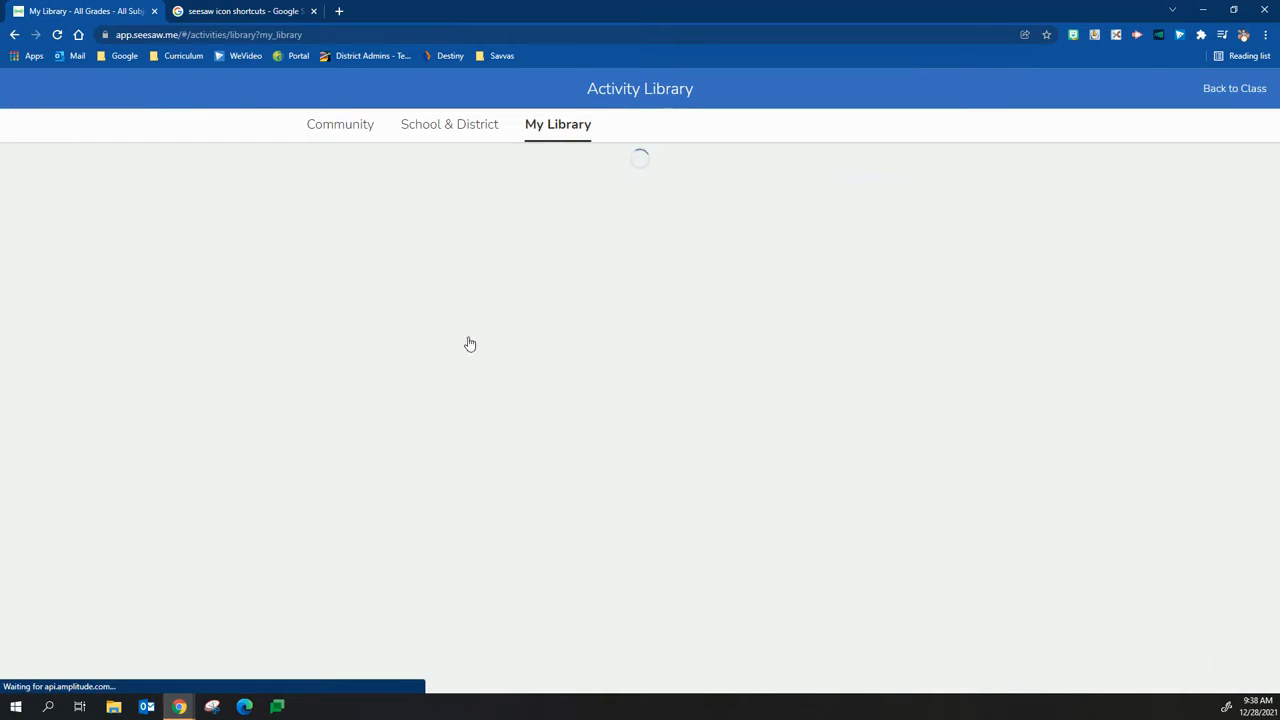
click(535, 235)
click(477, 412)
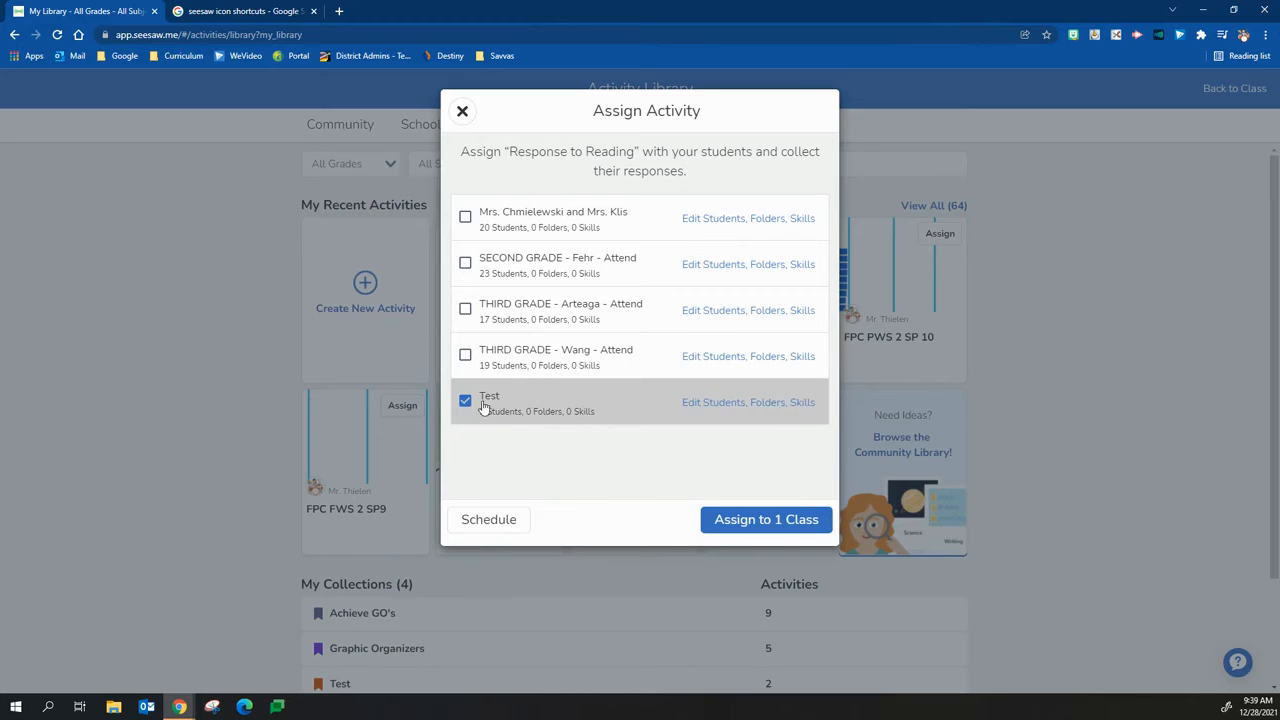
click(762, 522)
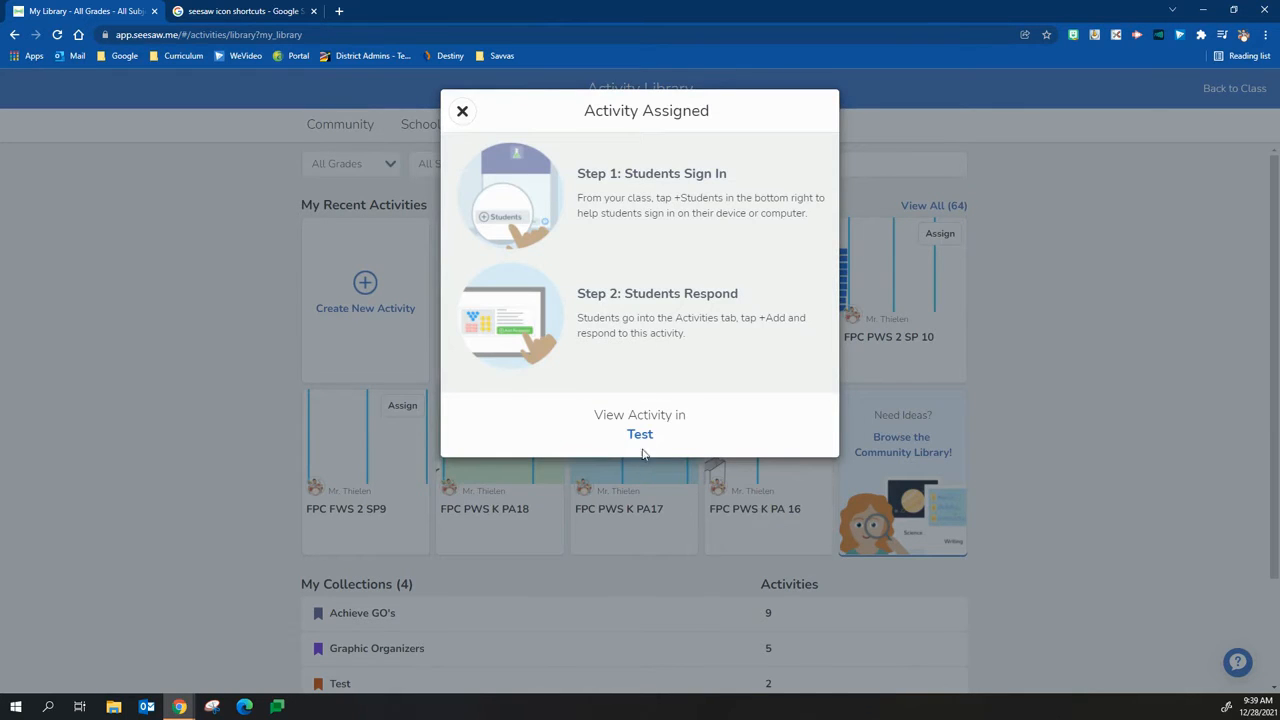
click(640, 434)
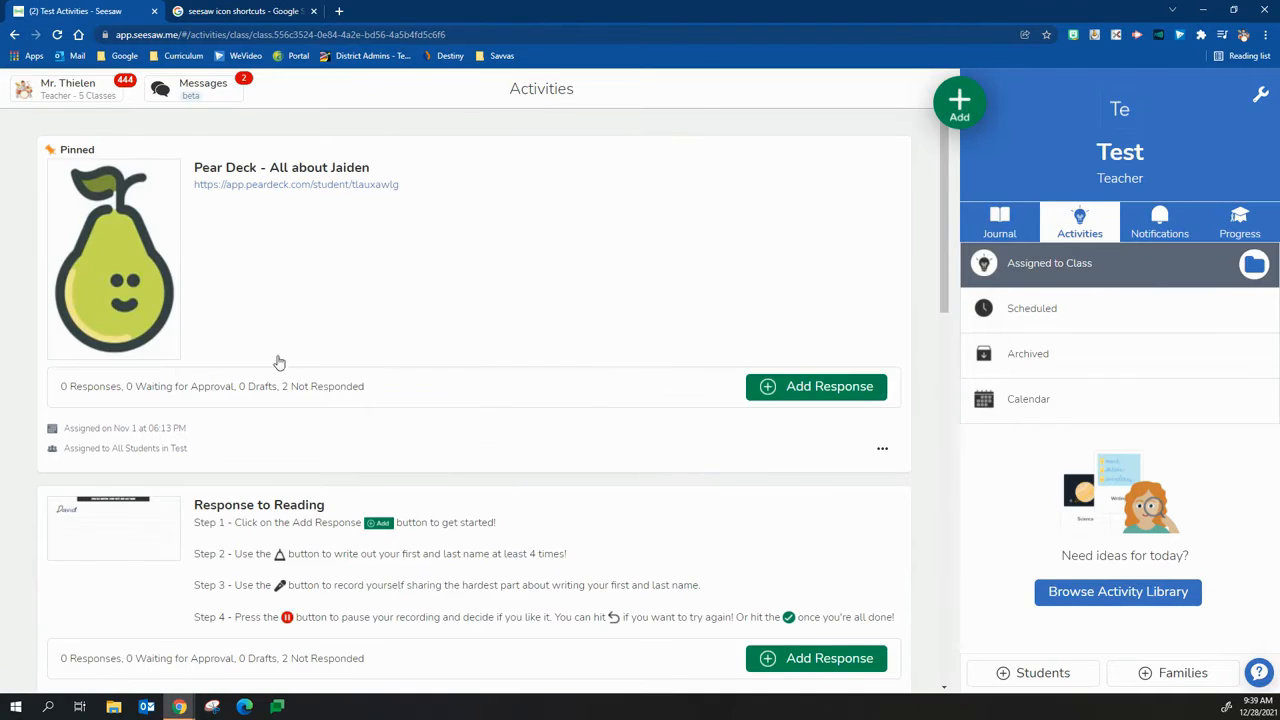
- Pin the newly assigned "Response to Reading" activity in place of the Pear Deck one and check the activity list
scroll(393, 497, down, 2)
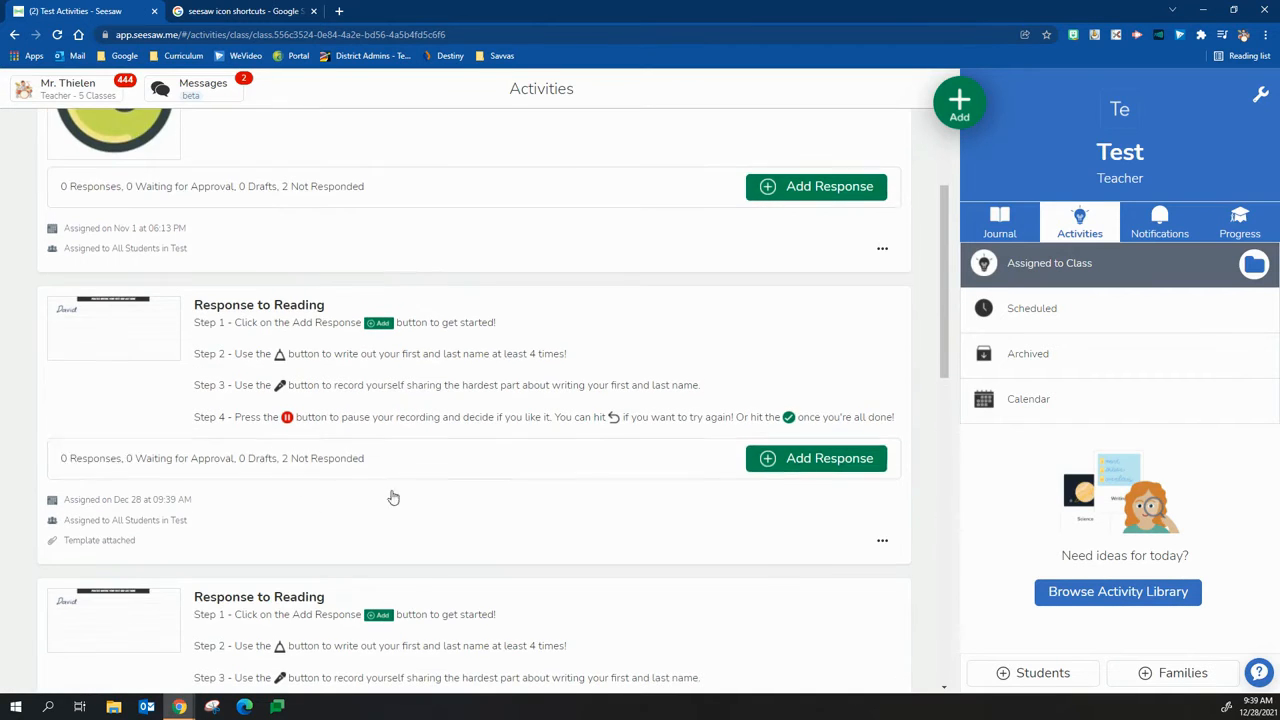
click(882, 540)
click(848, 480)
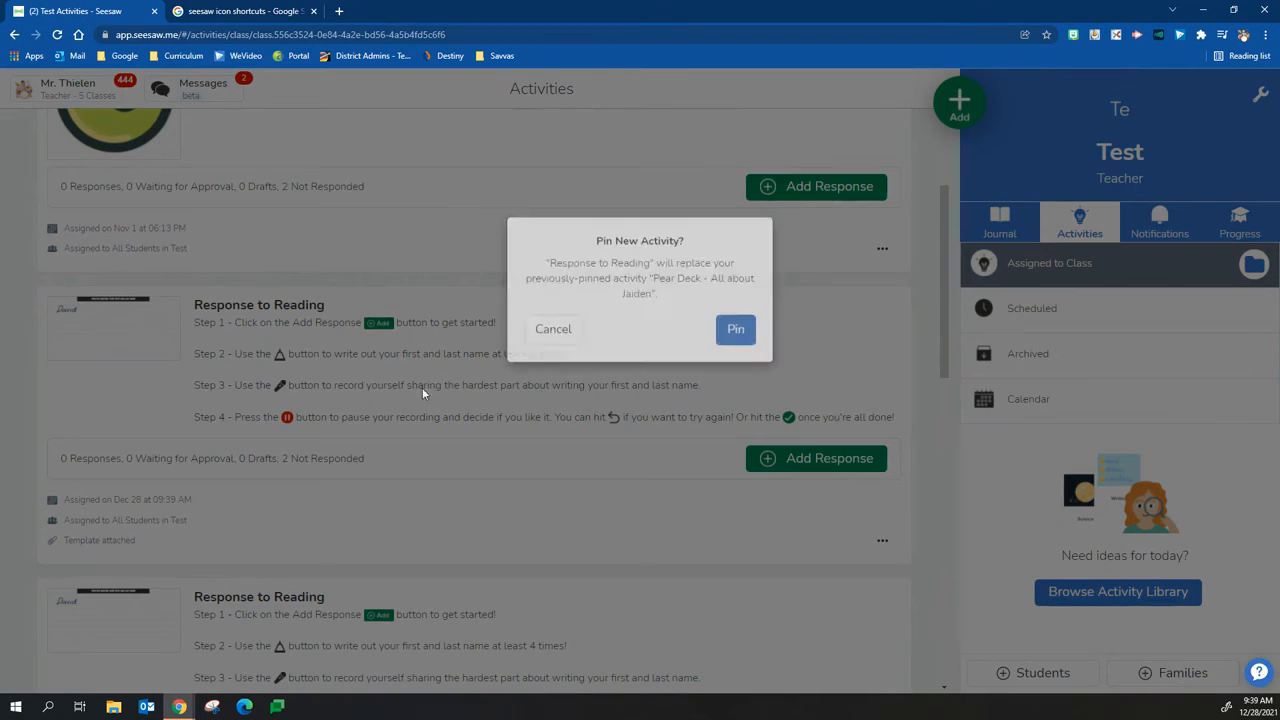
click(733, 348)
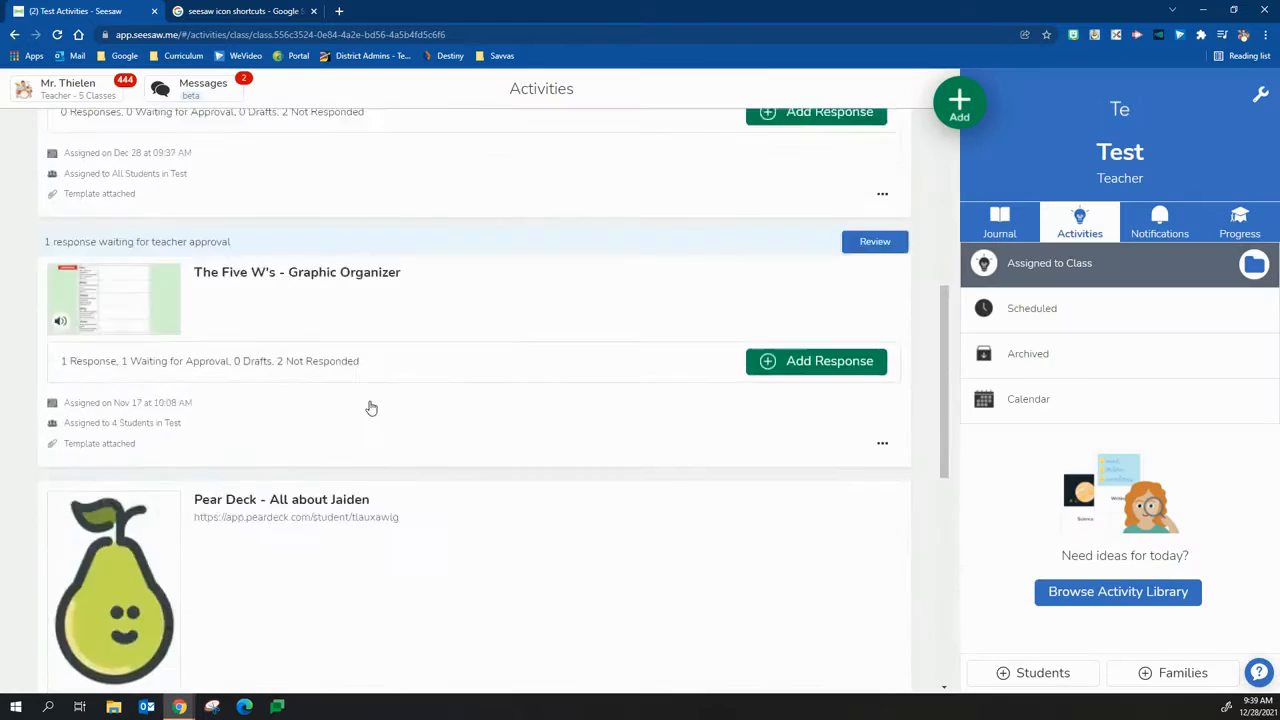
scroll(200, 571, down, 3)
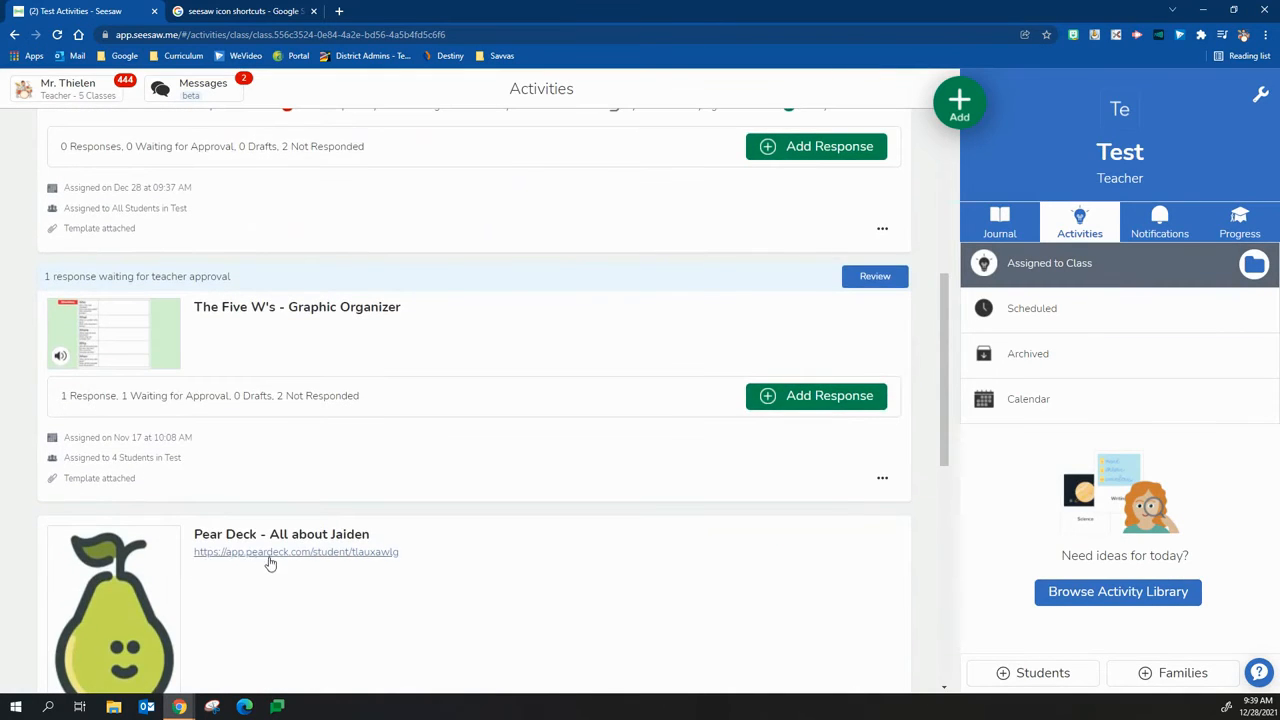
scroll(271, 560, up, 5)
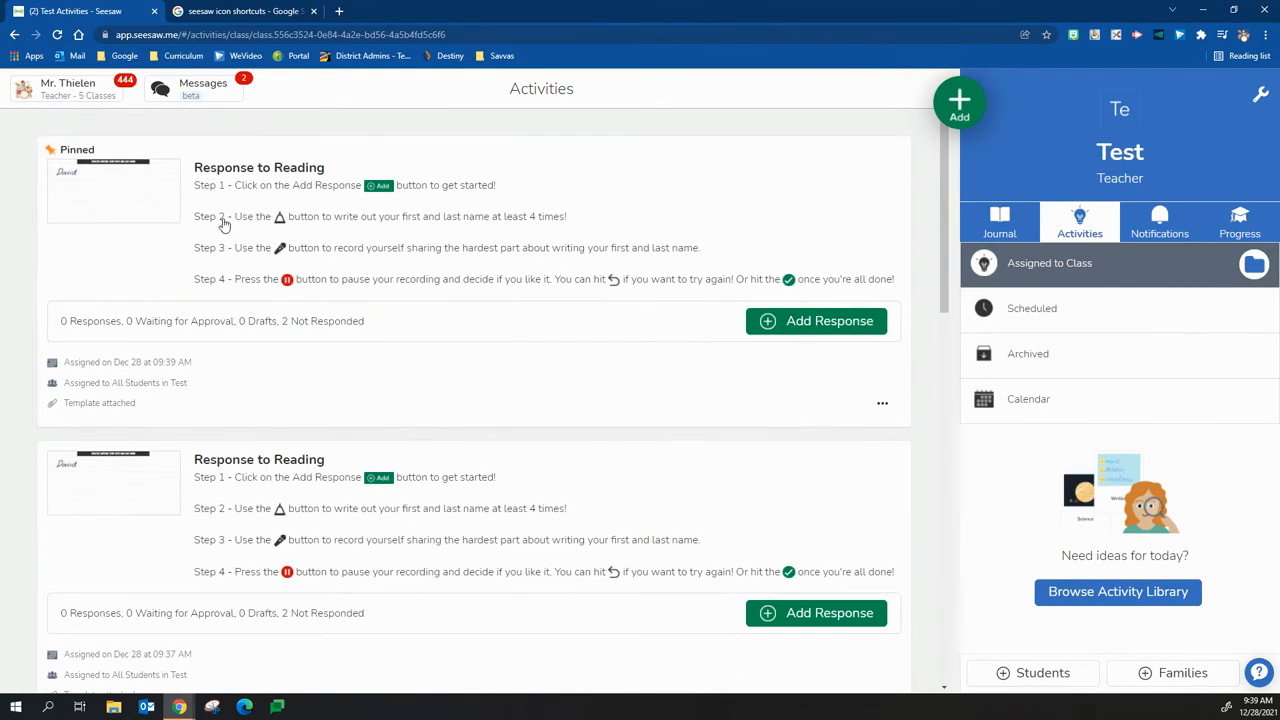